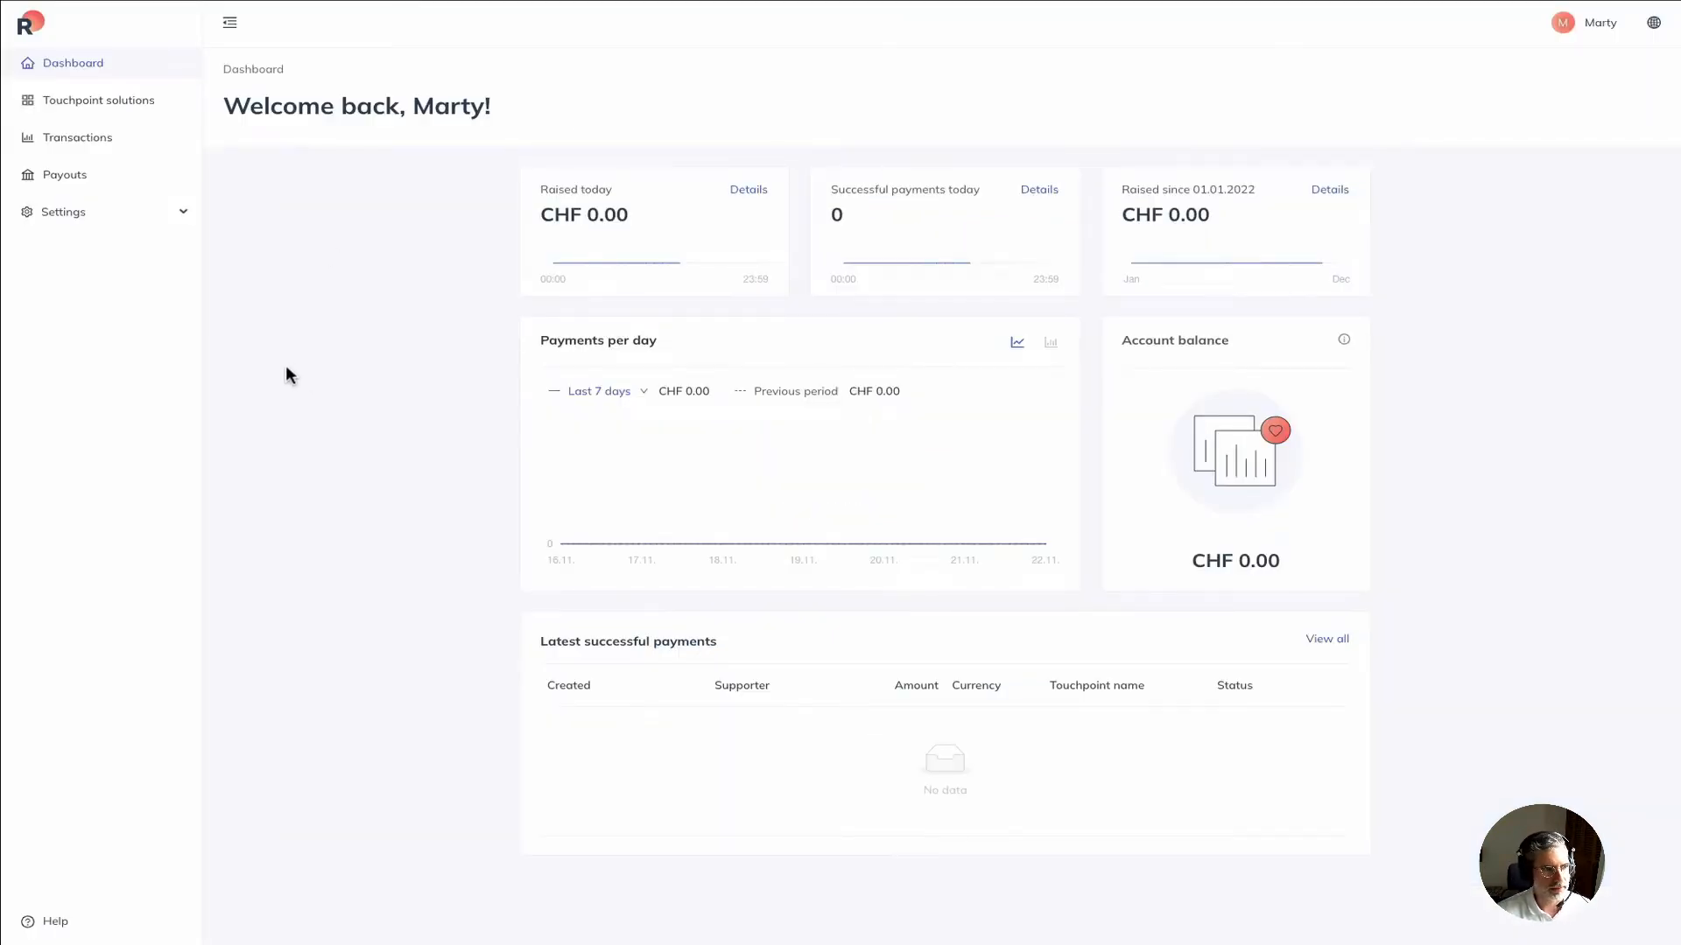
Step: Open the details of the Fundraising campaign new jerseys touchpoint and expand the options of its TWINT button for website or emails
{"action": "left_click", "coordinate": [98, 105]}
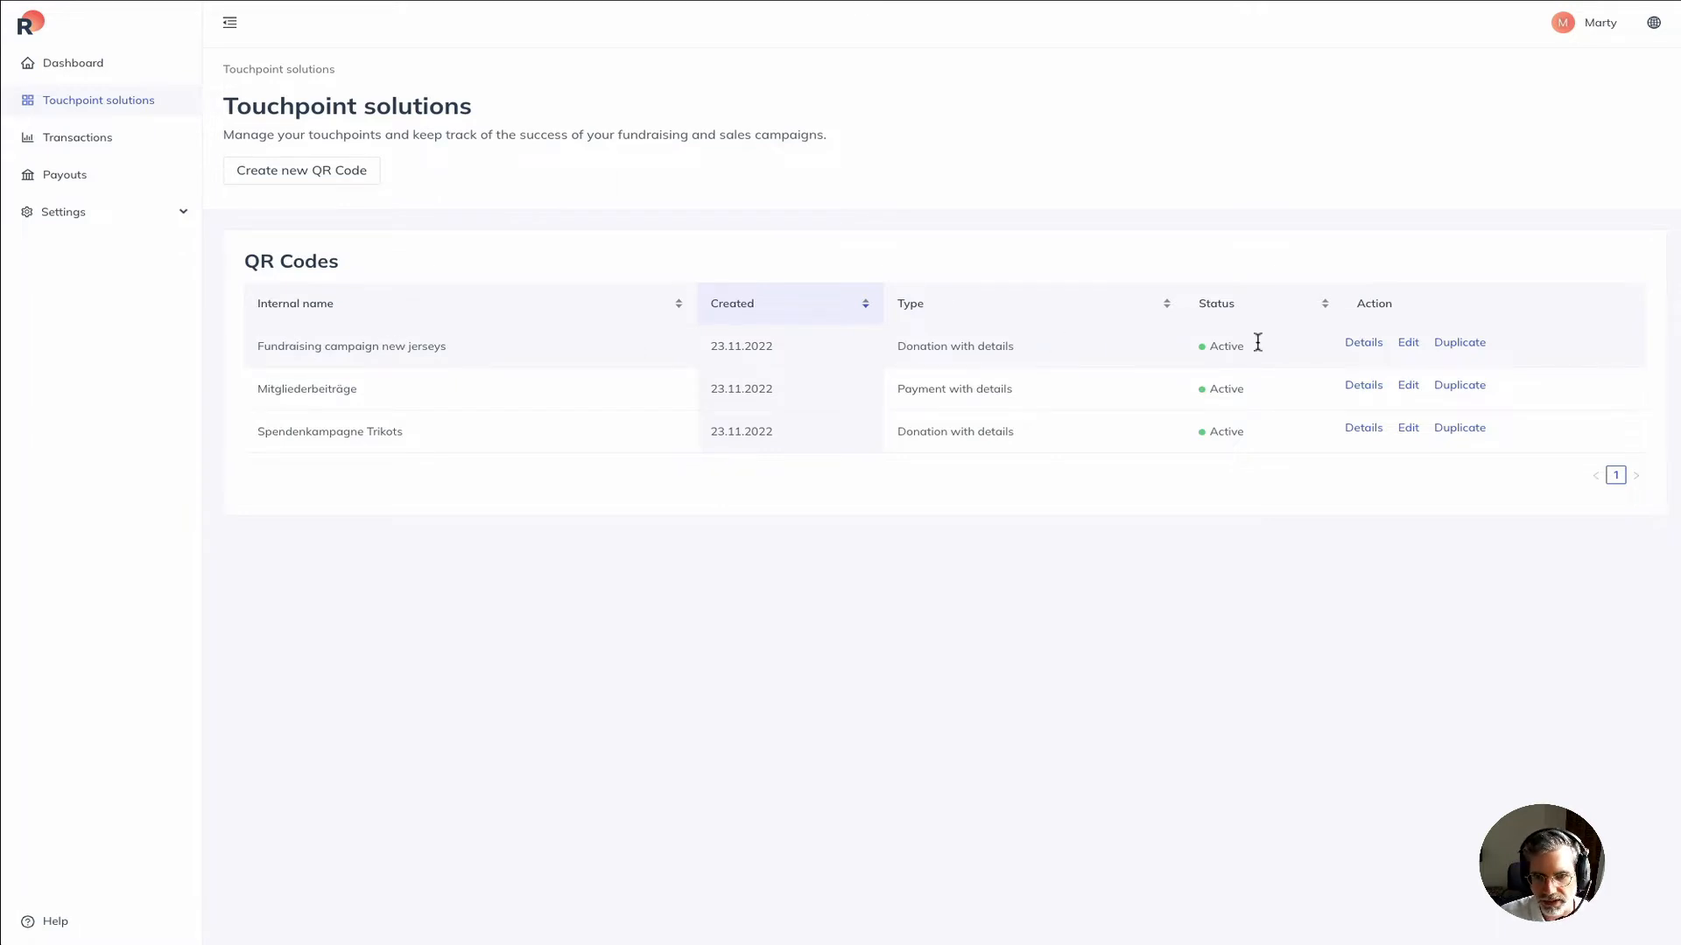
{"action": "left_click", "coordinate": [1363, 343]}
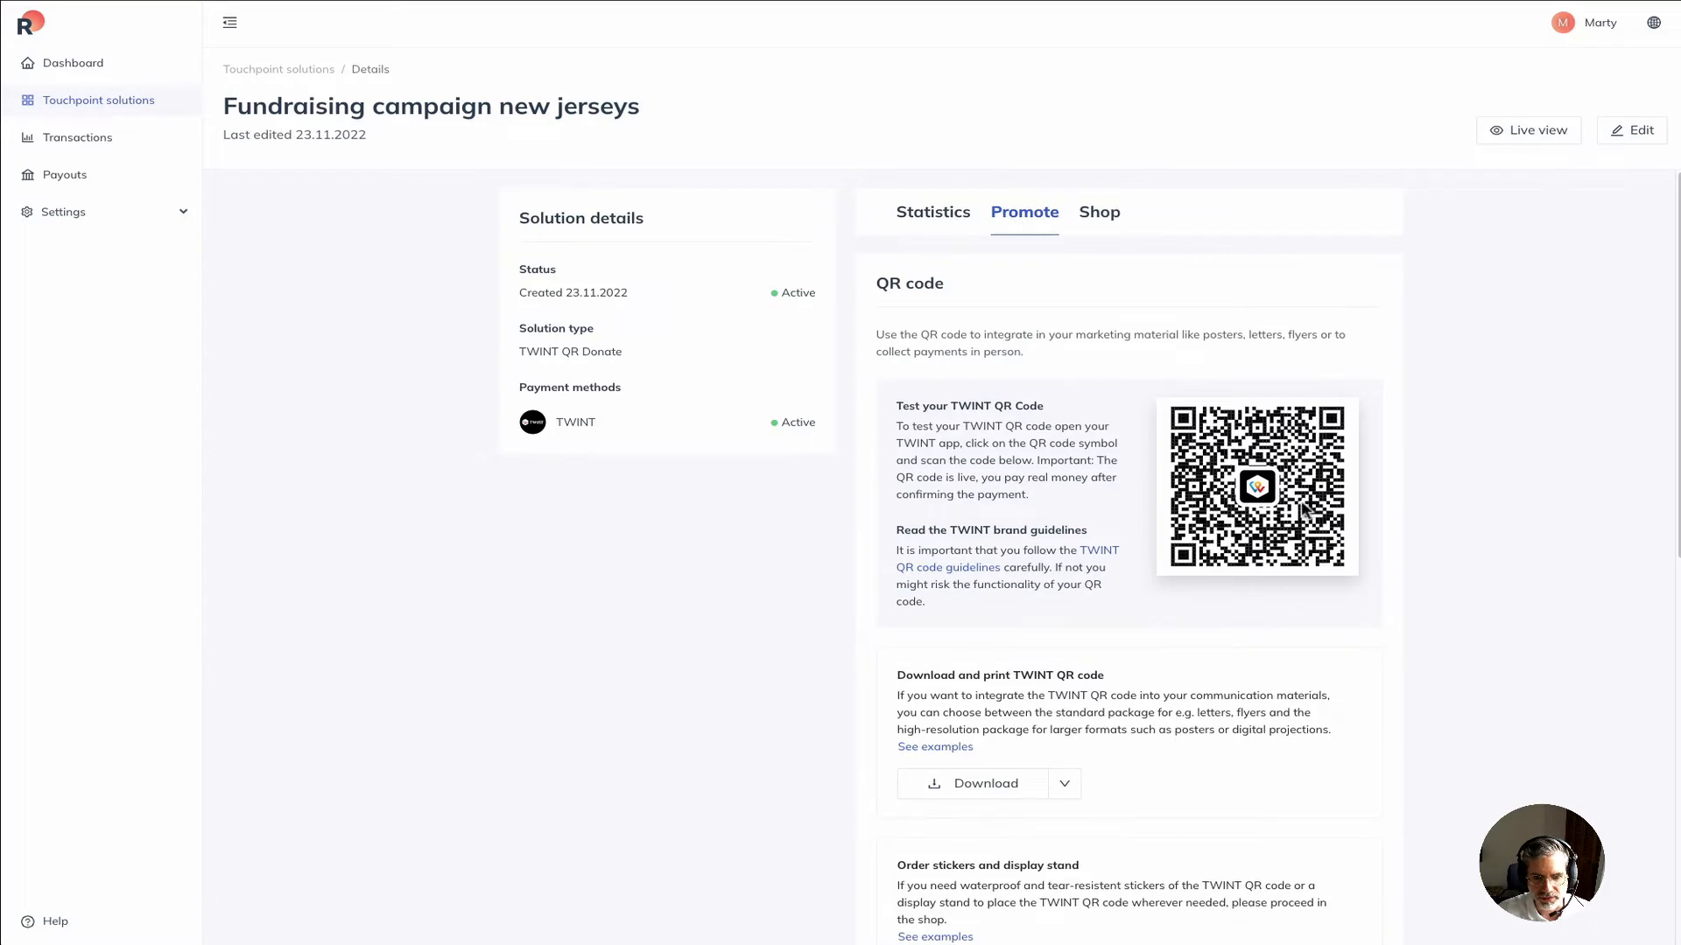
{"action": "scroll", "coordinate": [1237, 681], "scroll_direction": "down", "scroll_amount": 2}
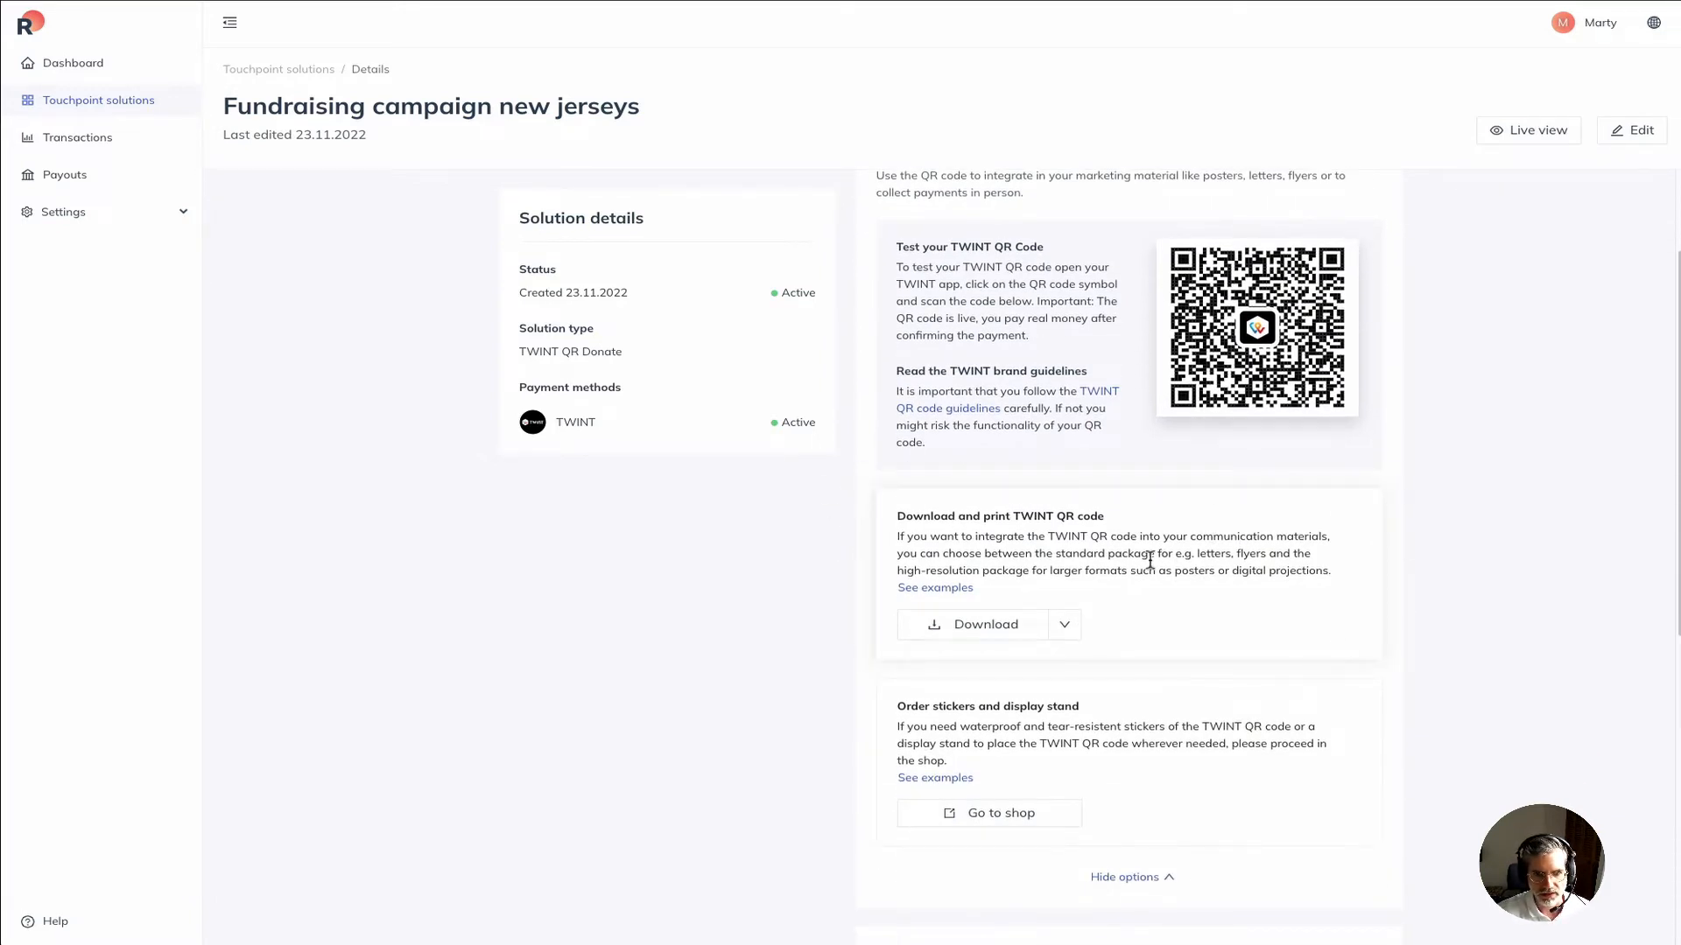
{"action": "scroll", "coordinate": [1242, 592], "scroll_direction": "down", "scroll_amount": 5}
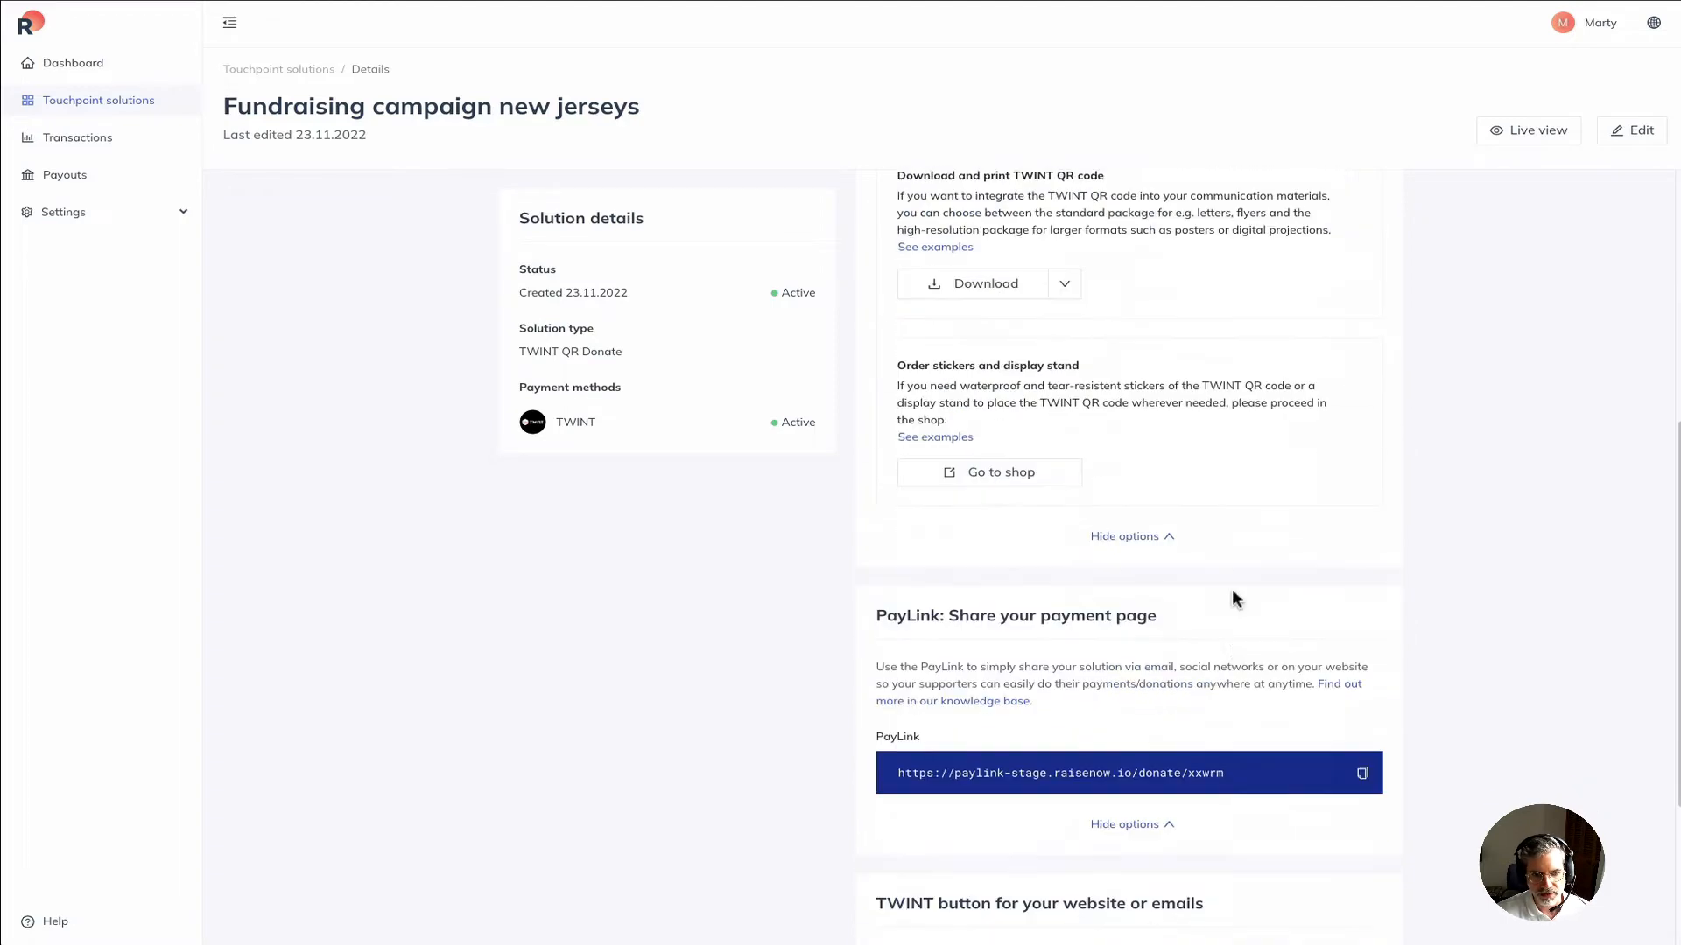
{"action": "scroll", "coordinate": [1229, 596], "scroll_direction": "down", "scroll_amount": 3}
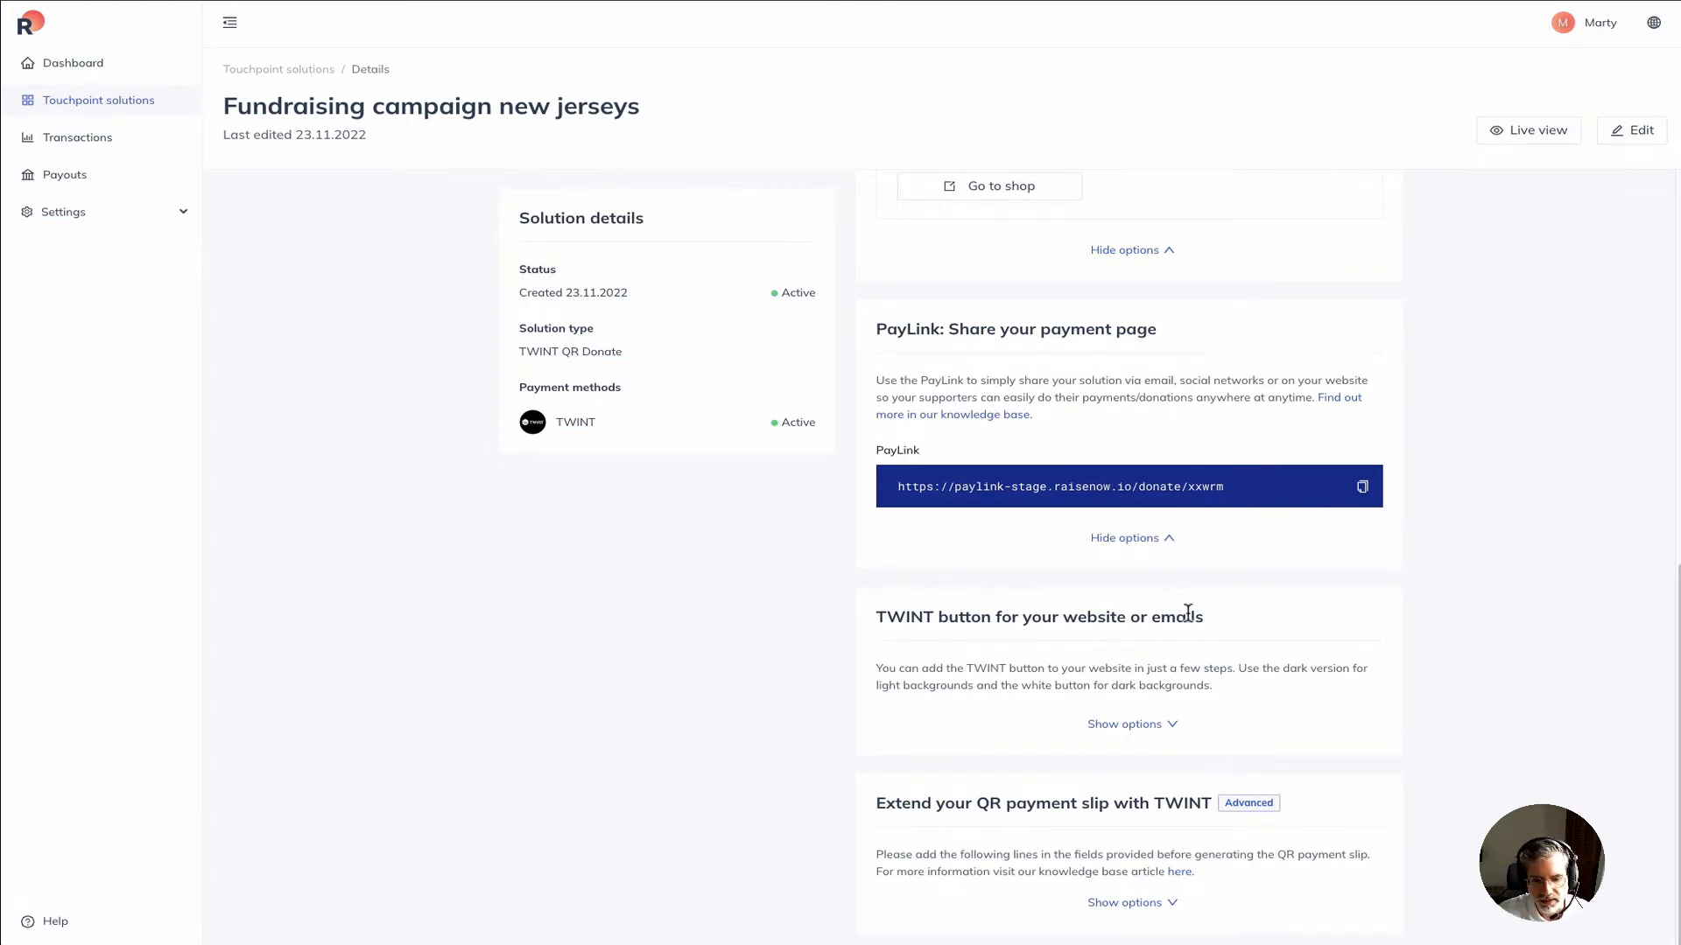
{"action": "left_click", "coordinate": [1108, 725]}
{"action": "scroll", "coordinate": [1191, 705], "scroll_direction": "down", "scroll_amount": 3}
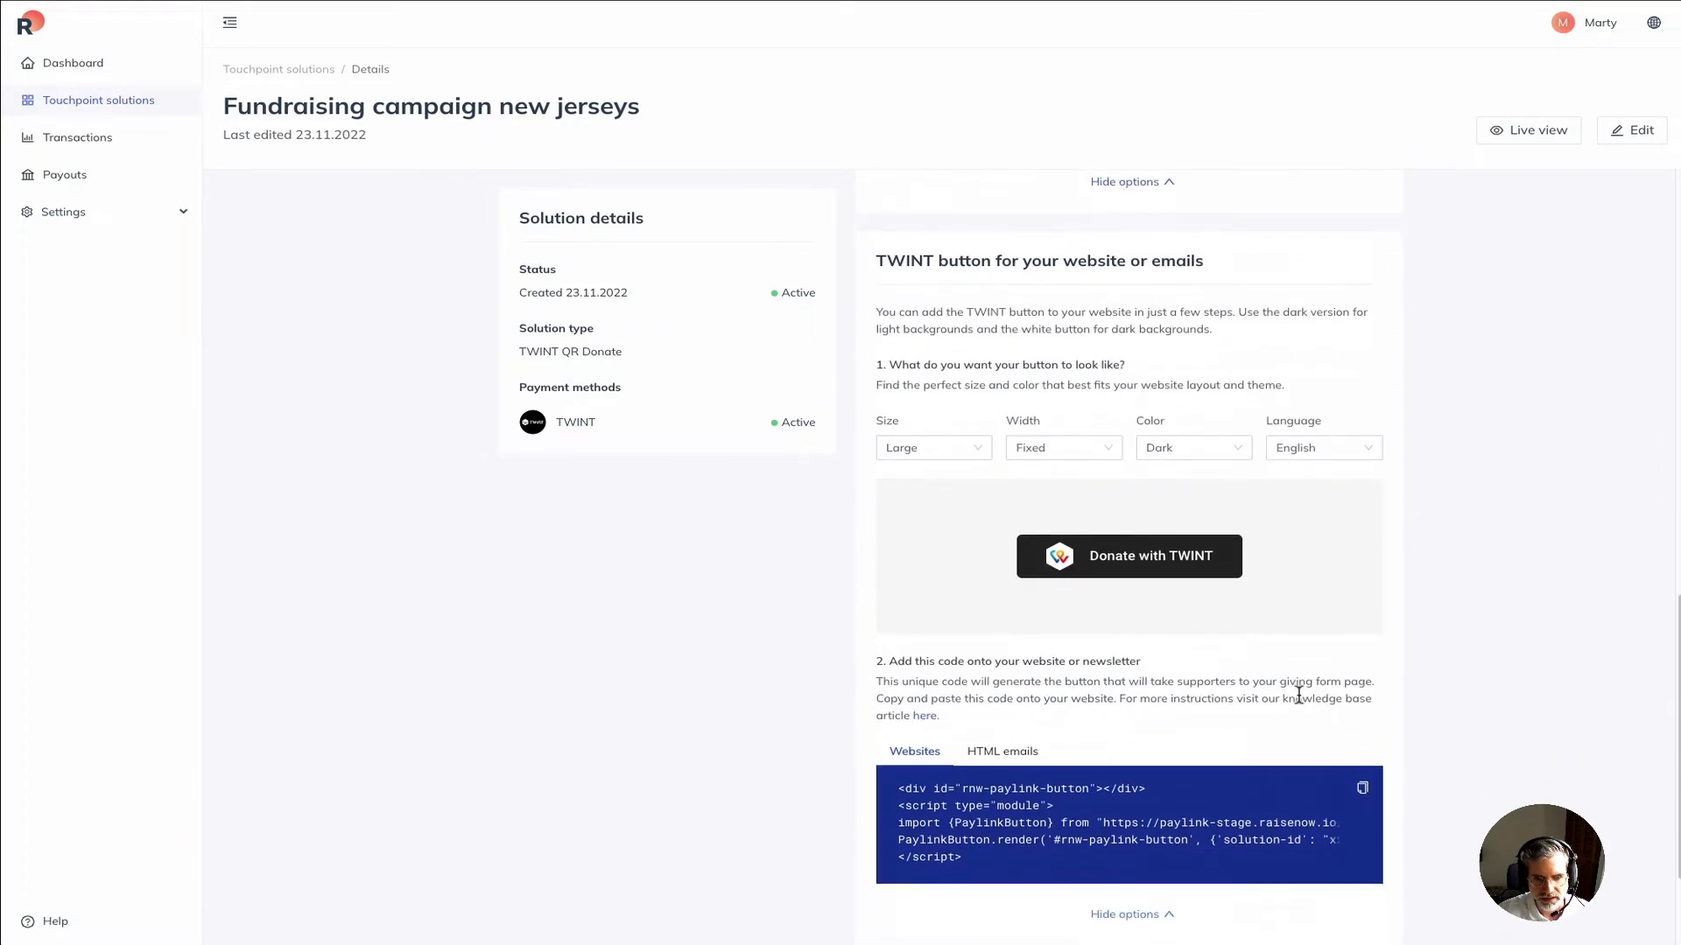
Step: Set the TWINT button's size to Medium
{"action": "scroll", "coordinate": [1300, 699], "scroll_direction": "up", "scroll_amount": 1}
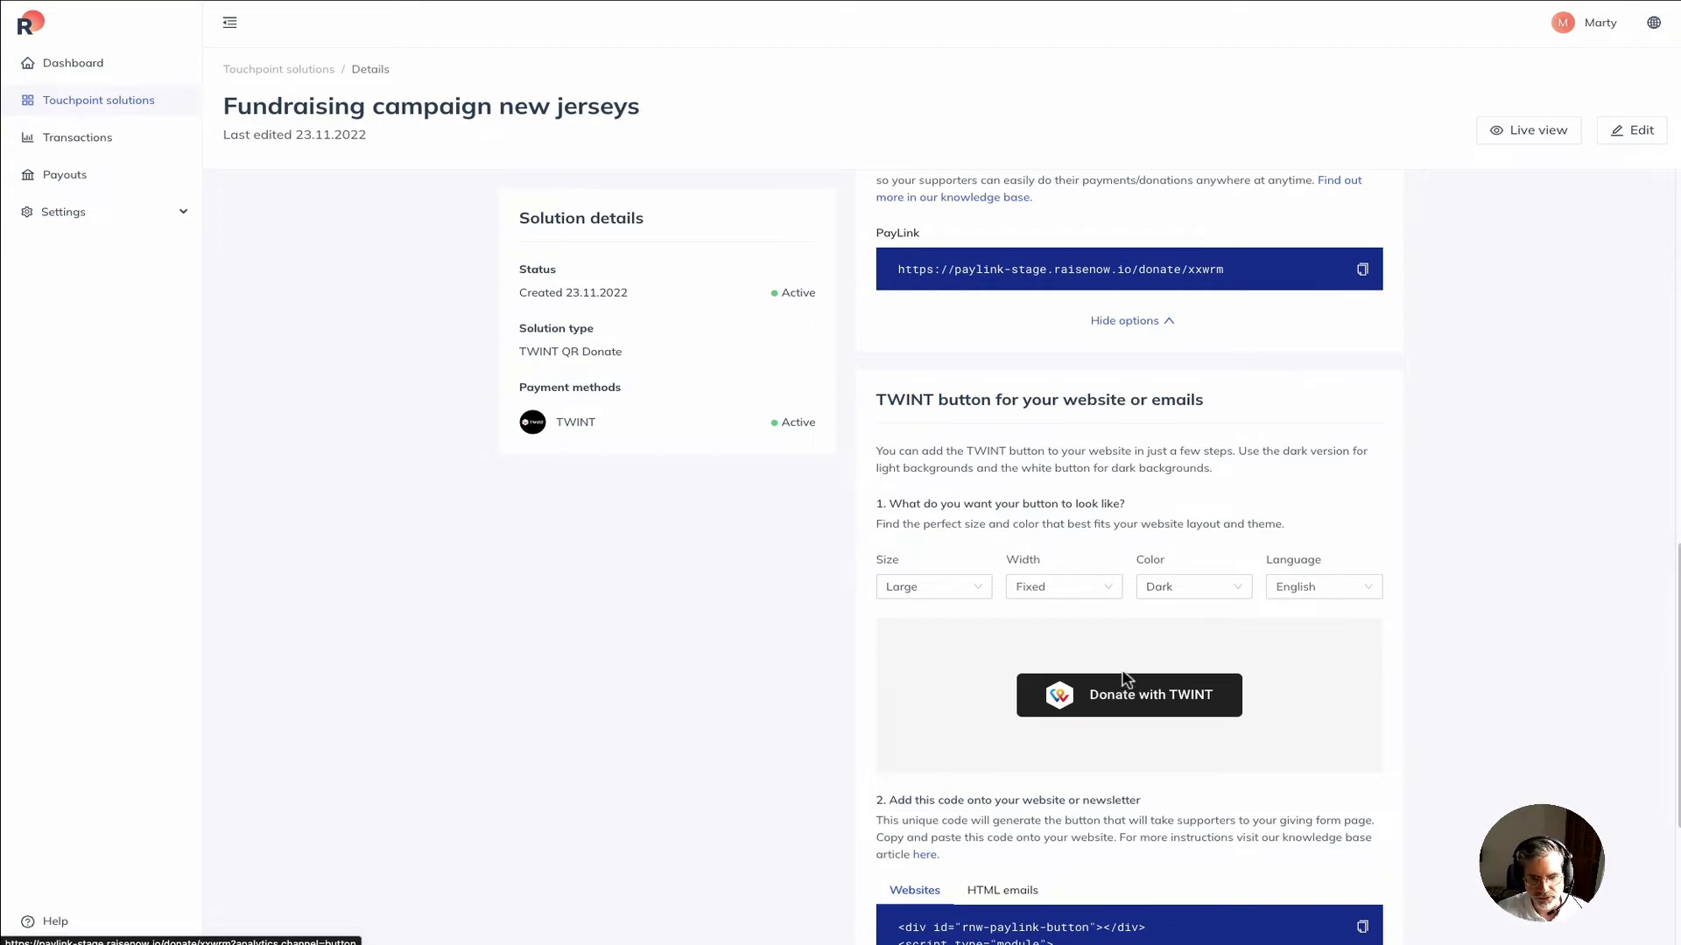
{"action": "left_click", "coordinate": [961, 596]}
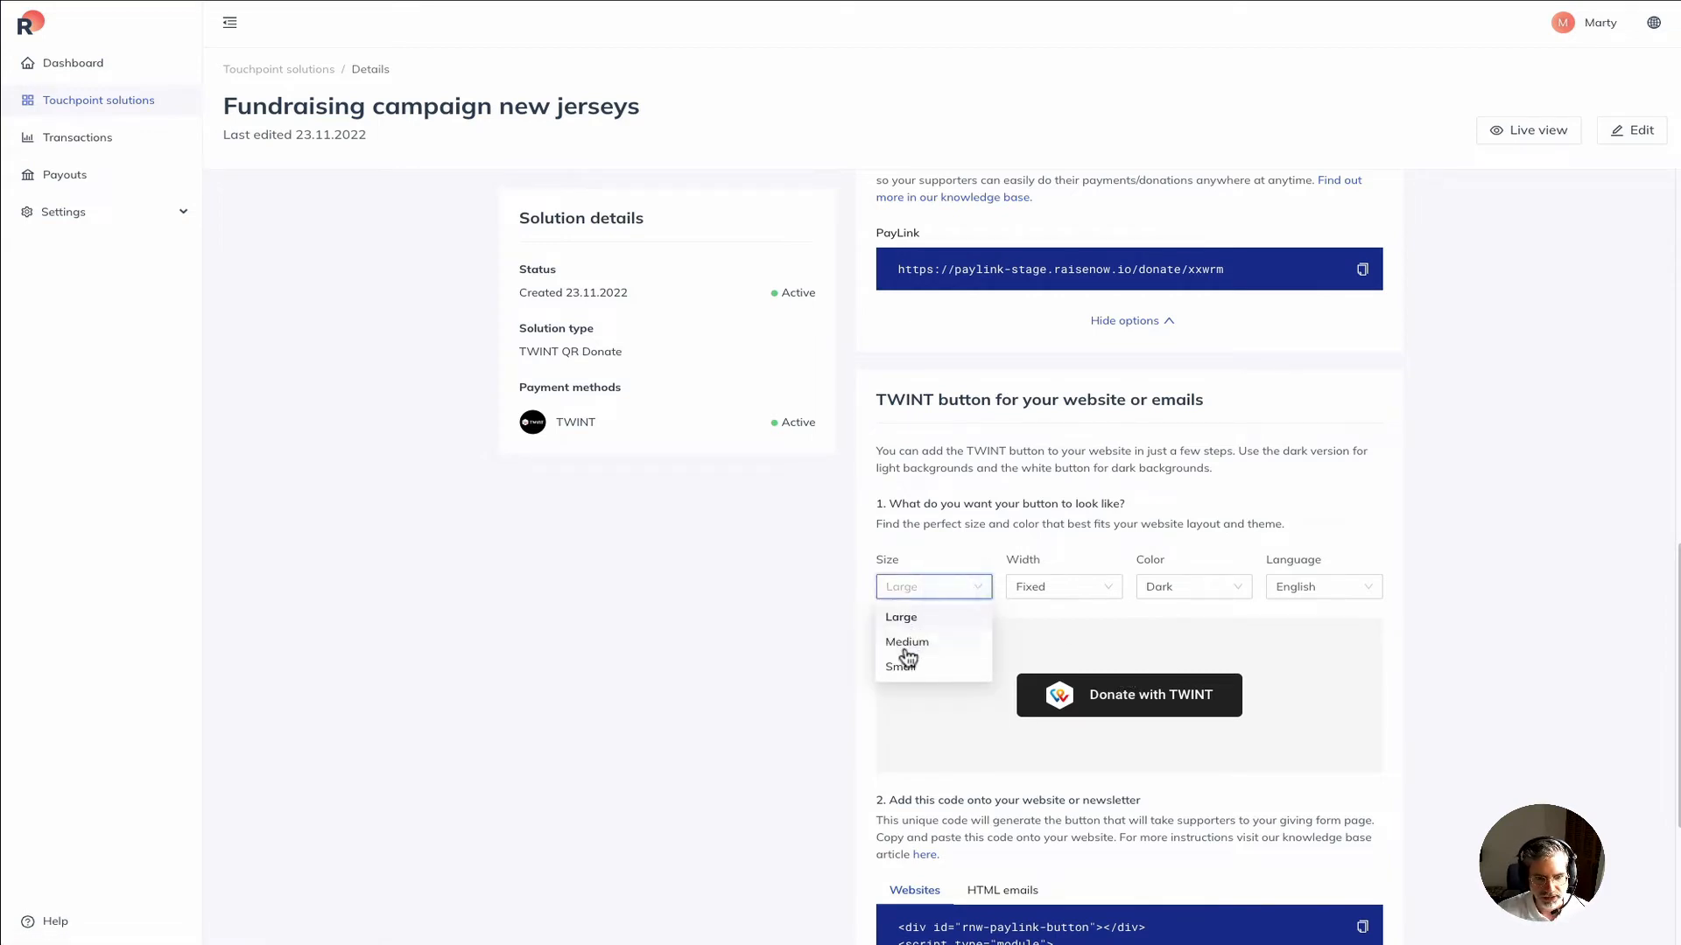
{"action": "left_click", "coordinate": [907, 645]}
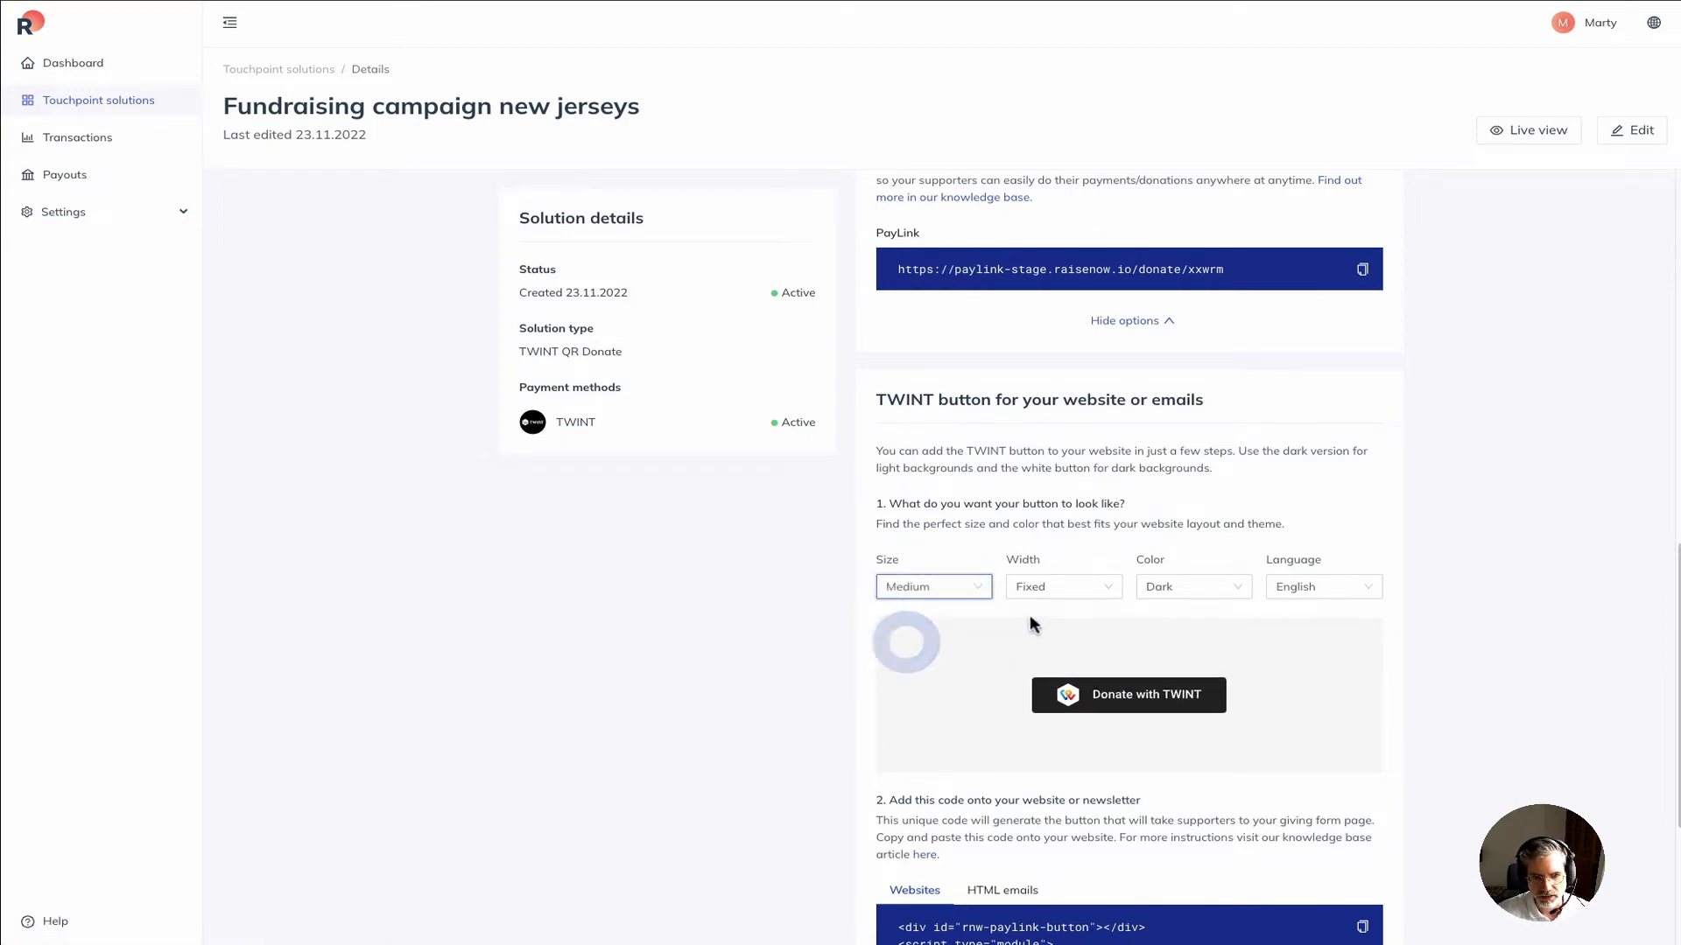
Step: Try the Full-width setting for the TWINT button and return its width to Fixed
{"action": "left_click", "coordinate": [1040, 589]}
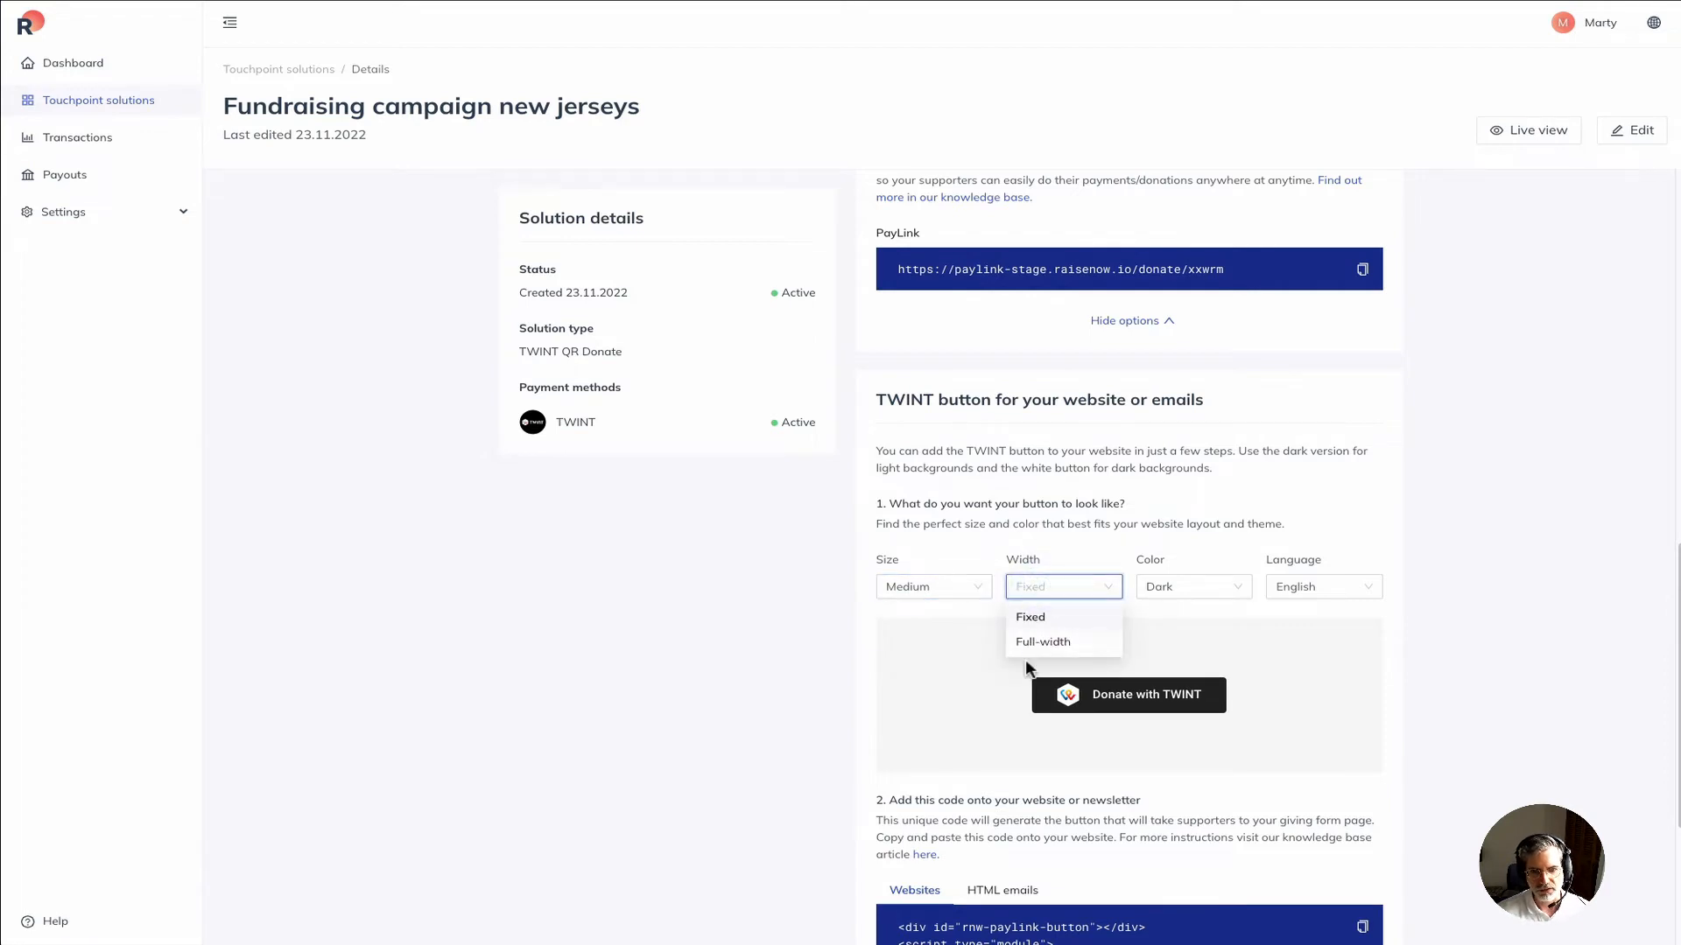
{"action": "left_click", "coordinate": [1036, 648]}
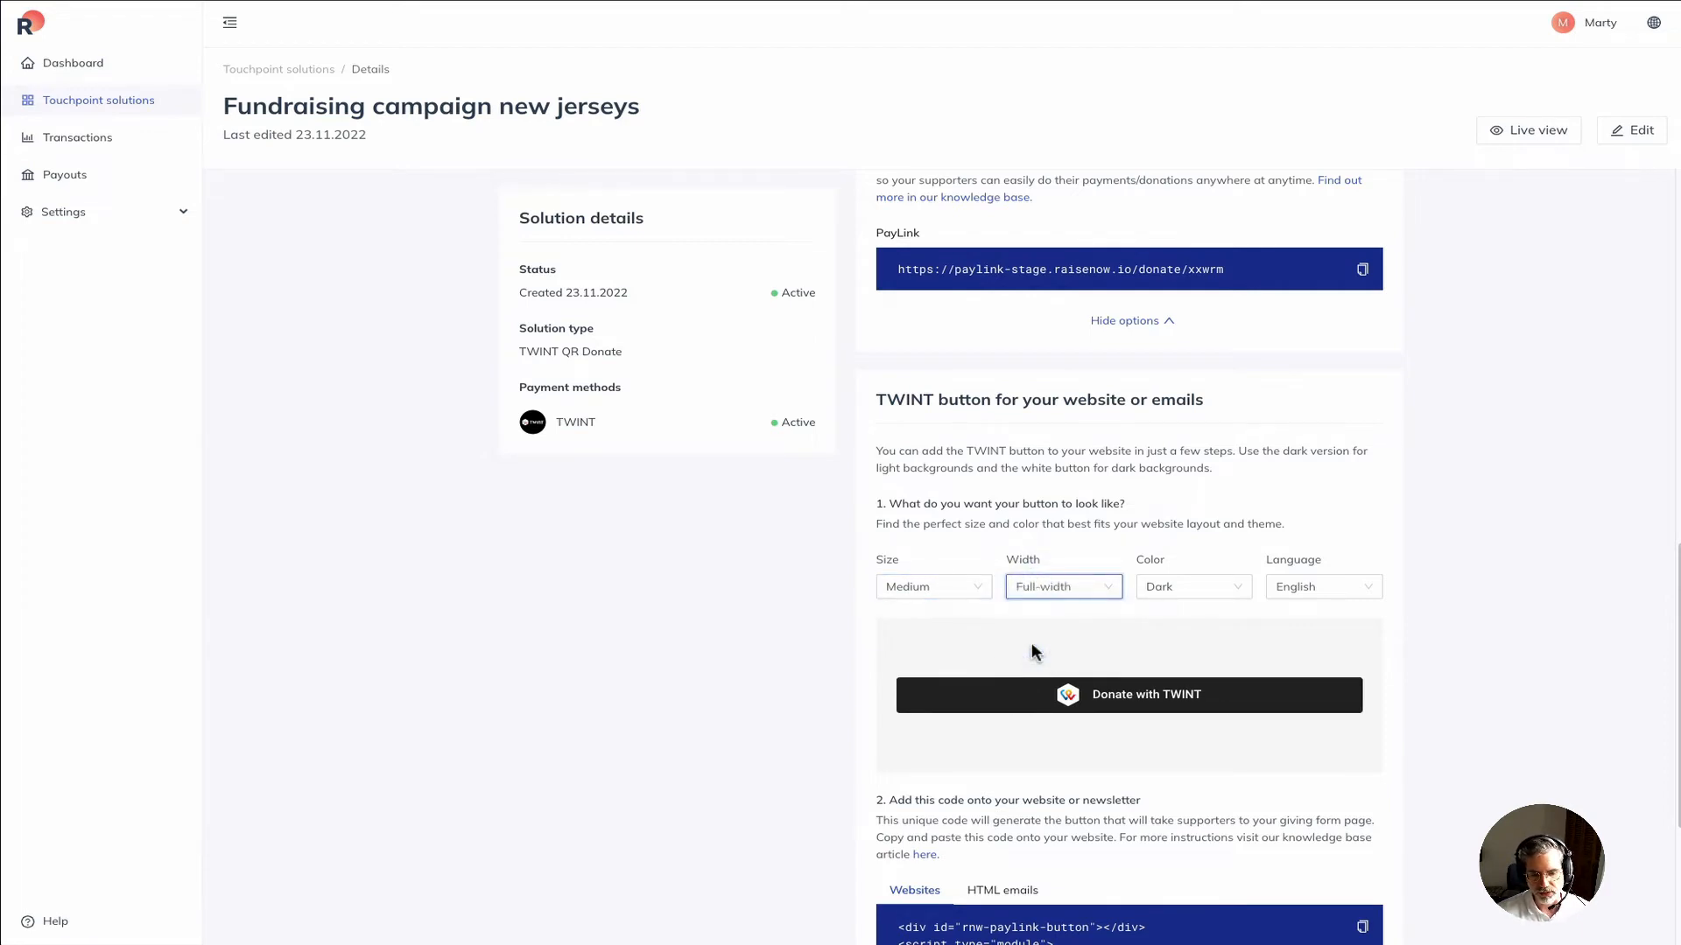
{"action": "left_click", "coordinate": [1059, 587]}
{"action": "left_click", "coordinate": [1038, 618]}
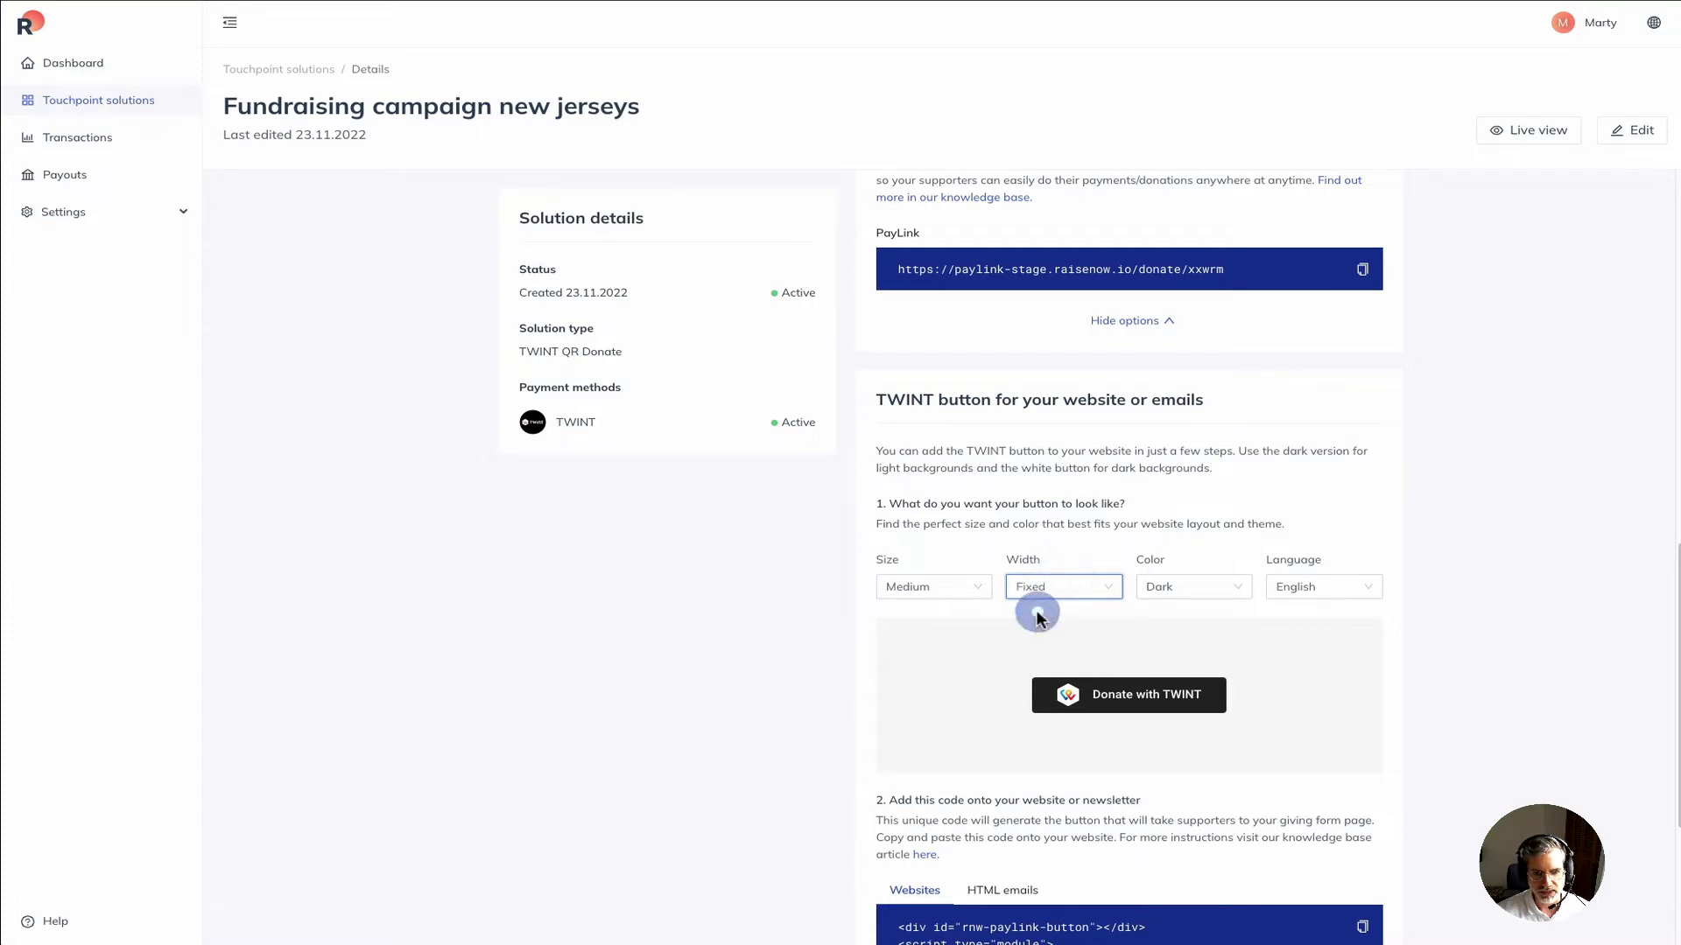
Step: Try the Light color and the Italian language for the TWINT button
{"action": "left_click", "coordinate": [1187, 599]}
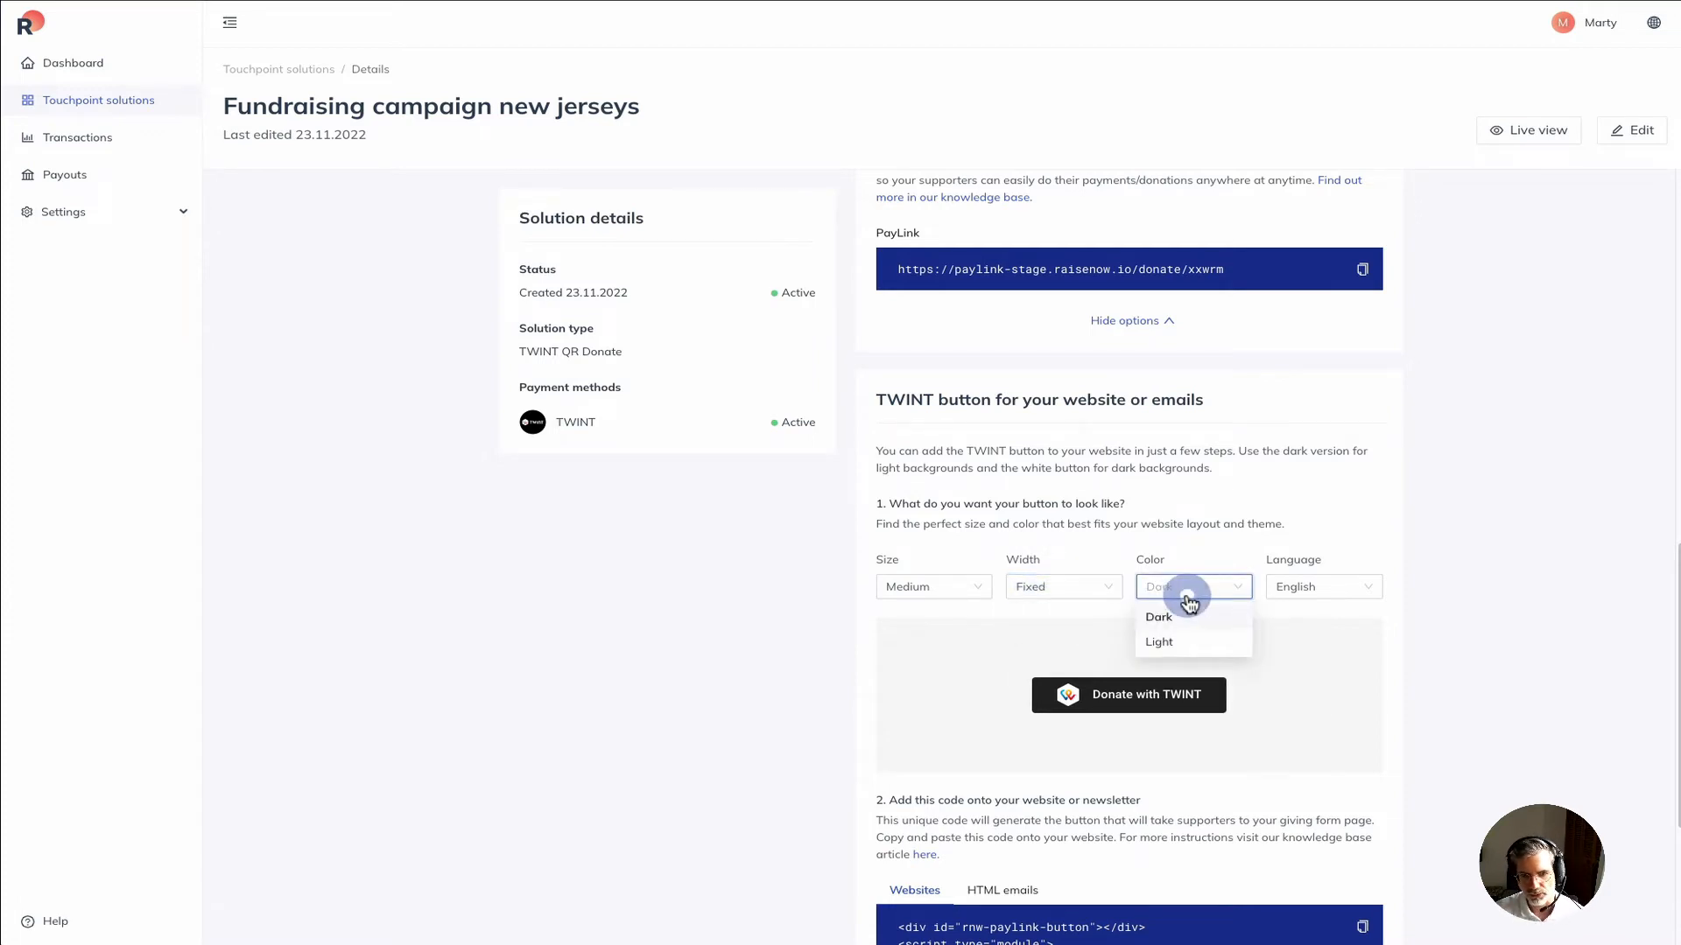
{"action": "left_click", "coordinate": [1152, 645]}
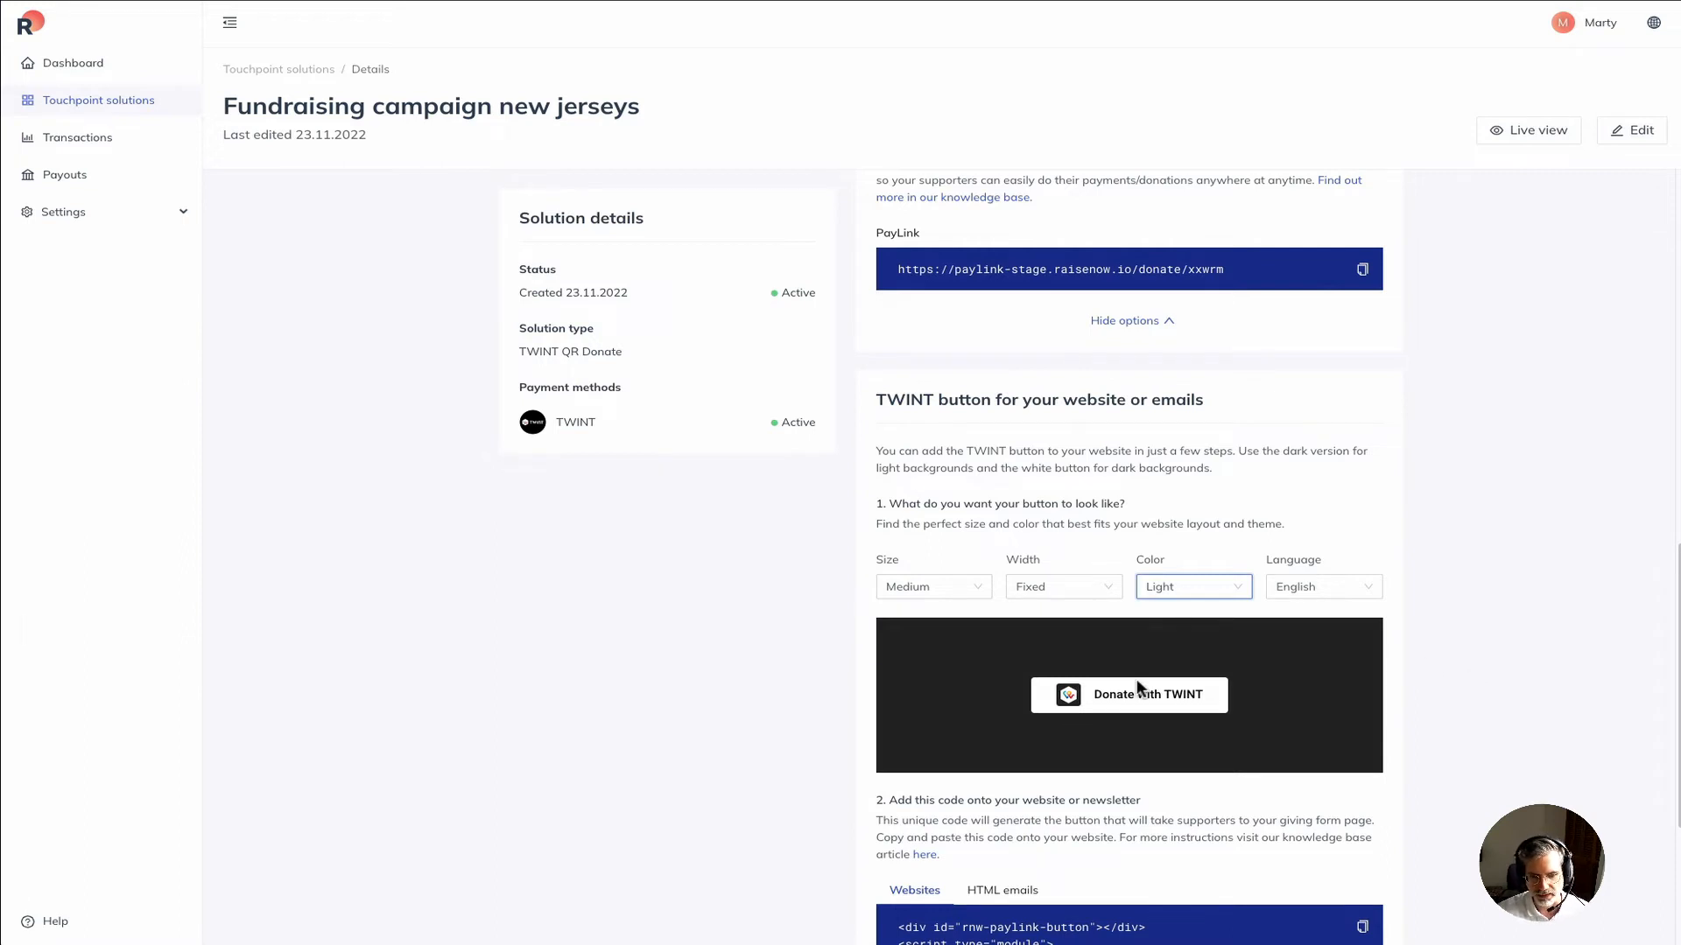
{"action": "left_click", "coordinate": [1334, 596]}
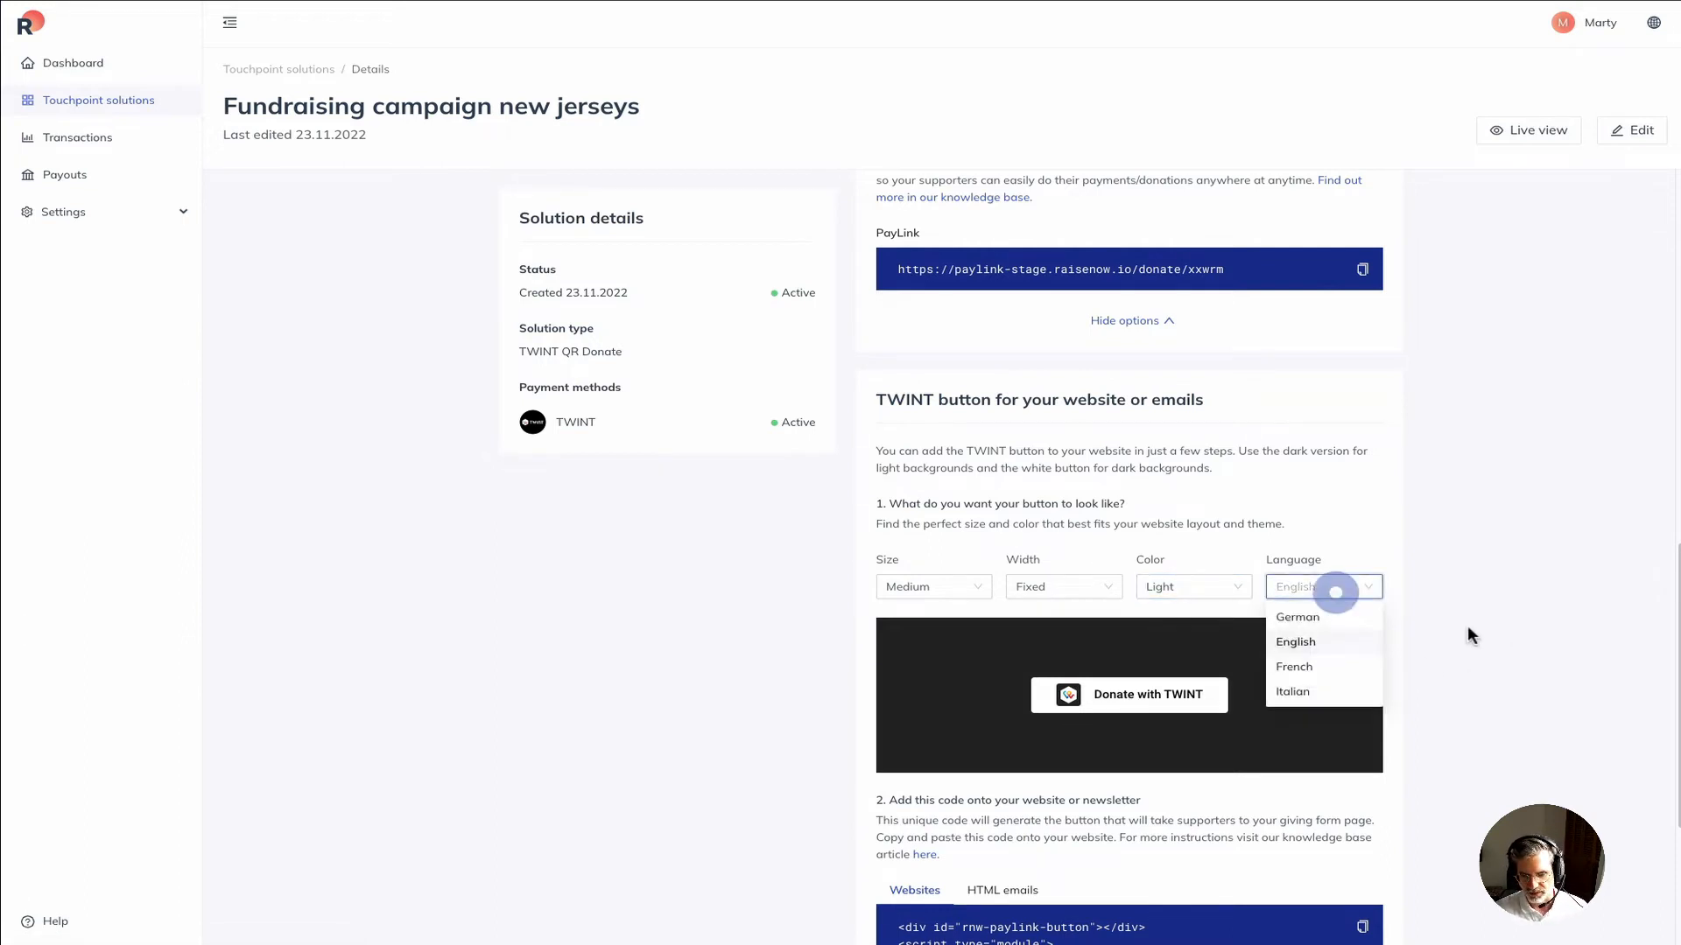
{"action": "left_click", "coordinate": [1294, 693]}
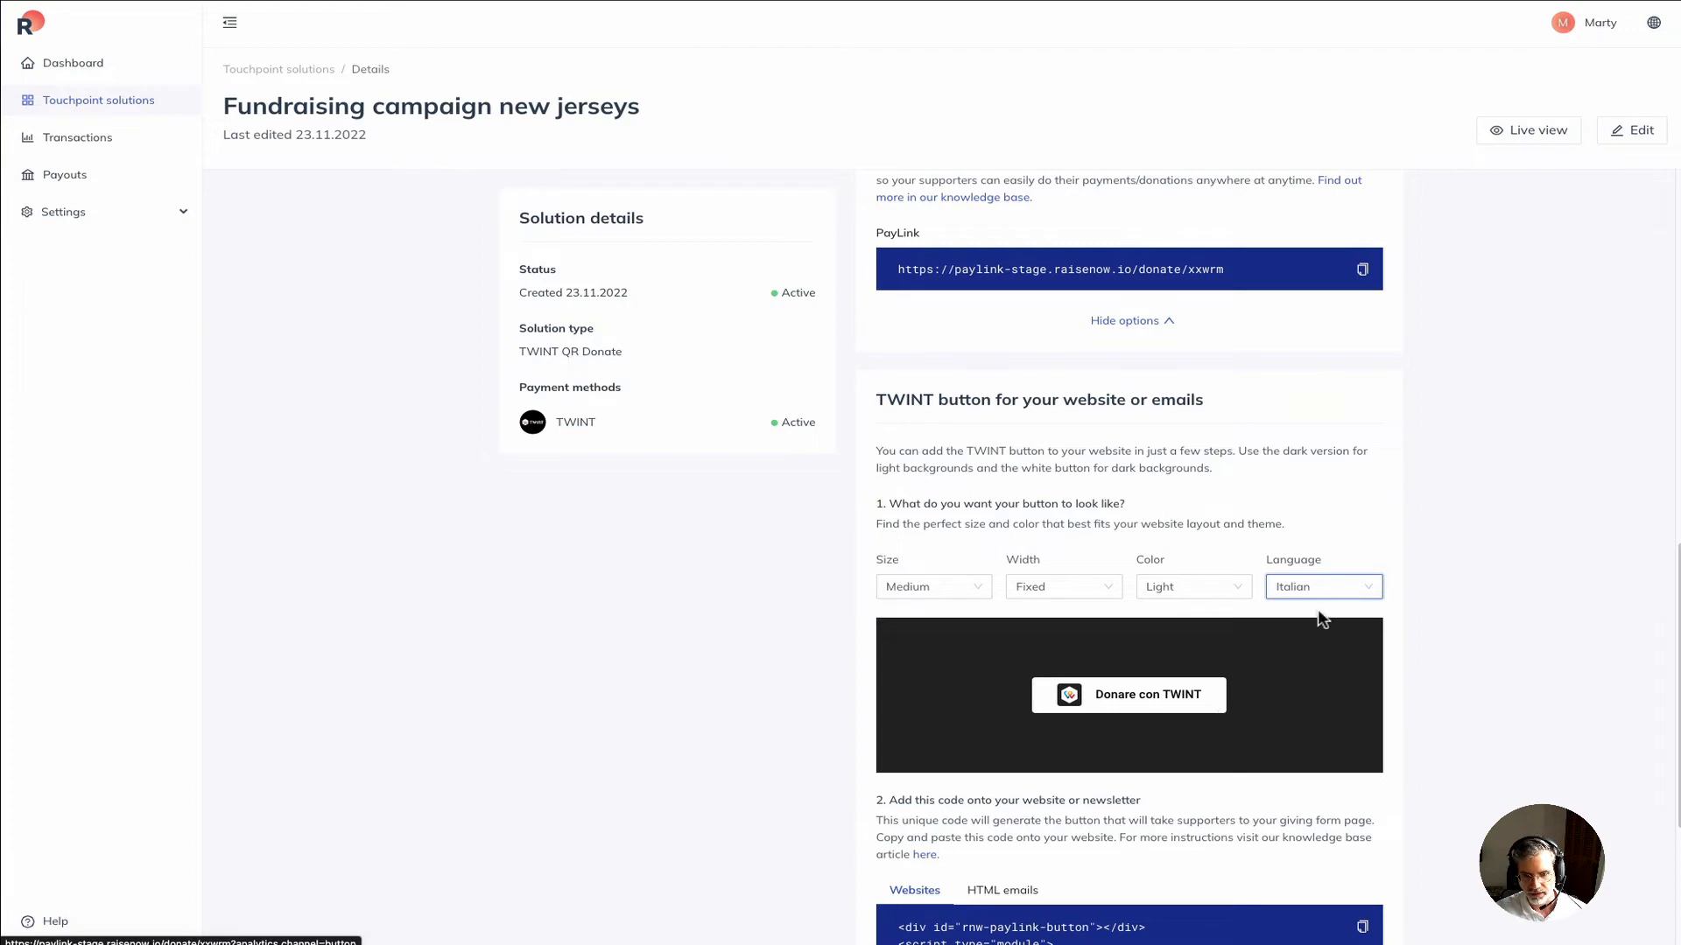
Step: Set the TWINT button's language to English and its color to Dark, keeping the Medium size
{"action": "left_click", "coordinate": [1326, 586]}
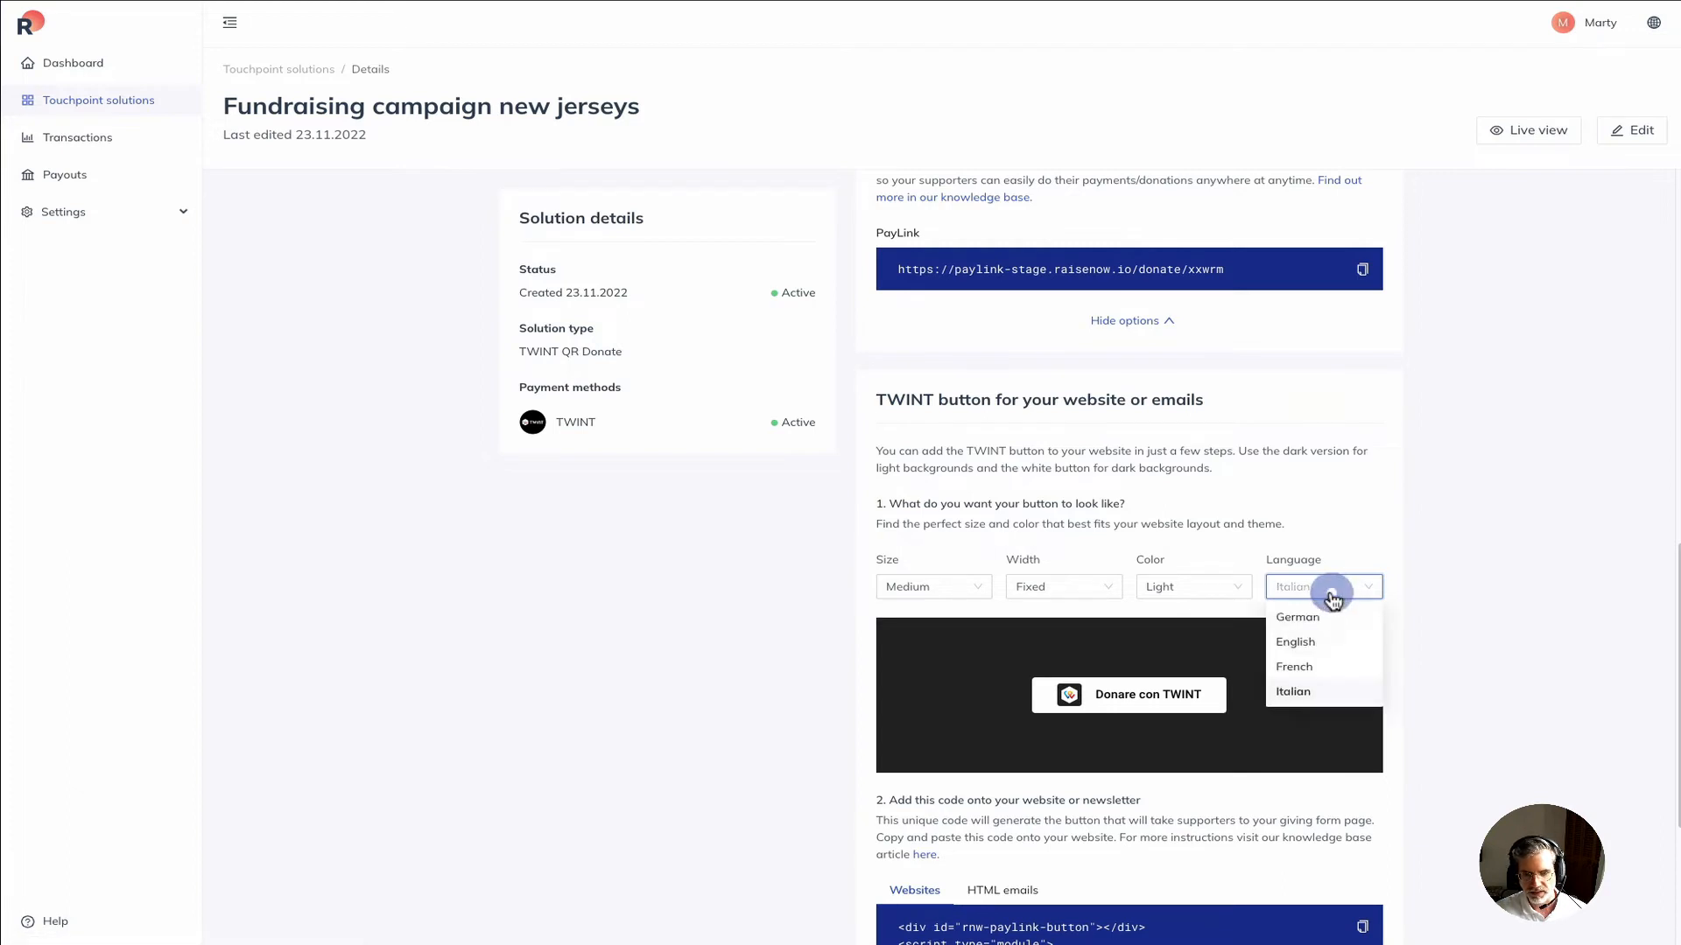
{"action": "left_click", "coordinate": [1292, 650]}
{"action": "left_click", "coordinate": [1188, 584]}
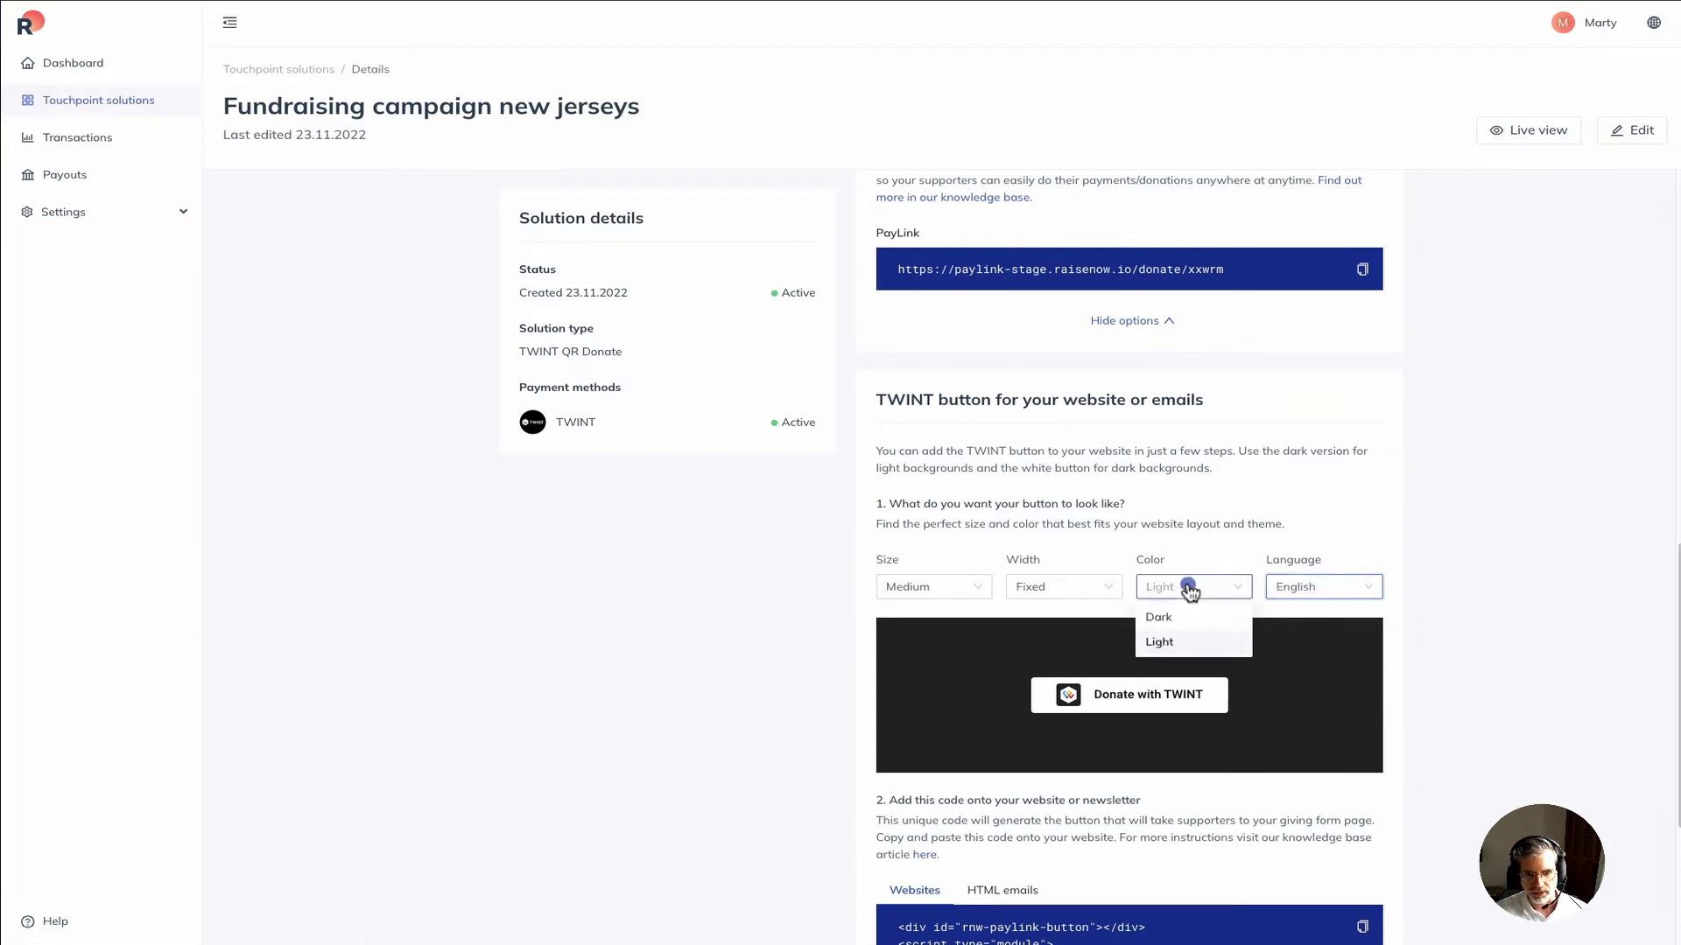
{"action": "left_click", "coordinate": [1158, 618]}
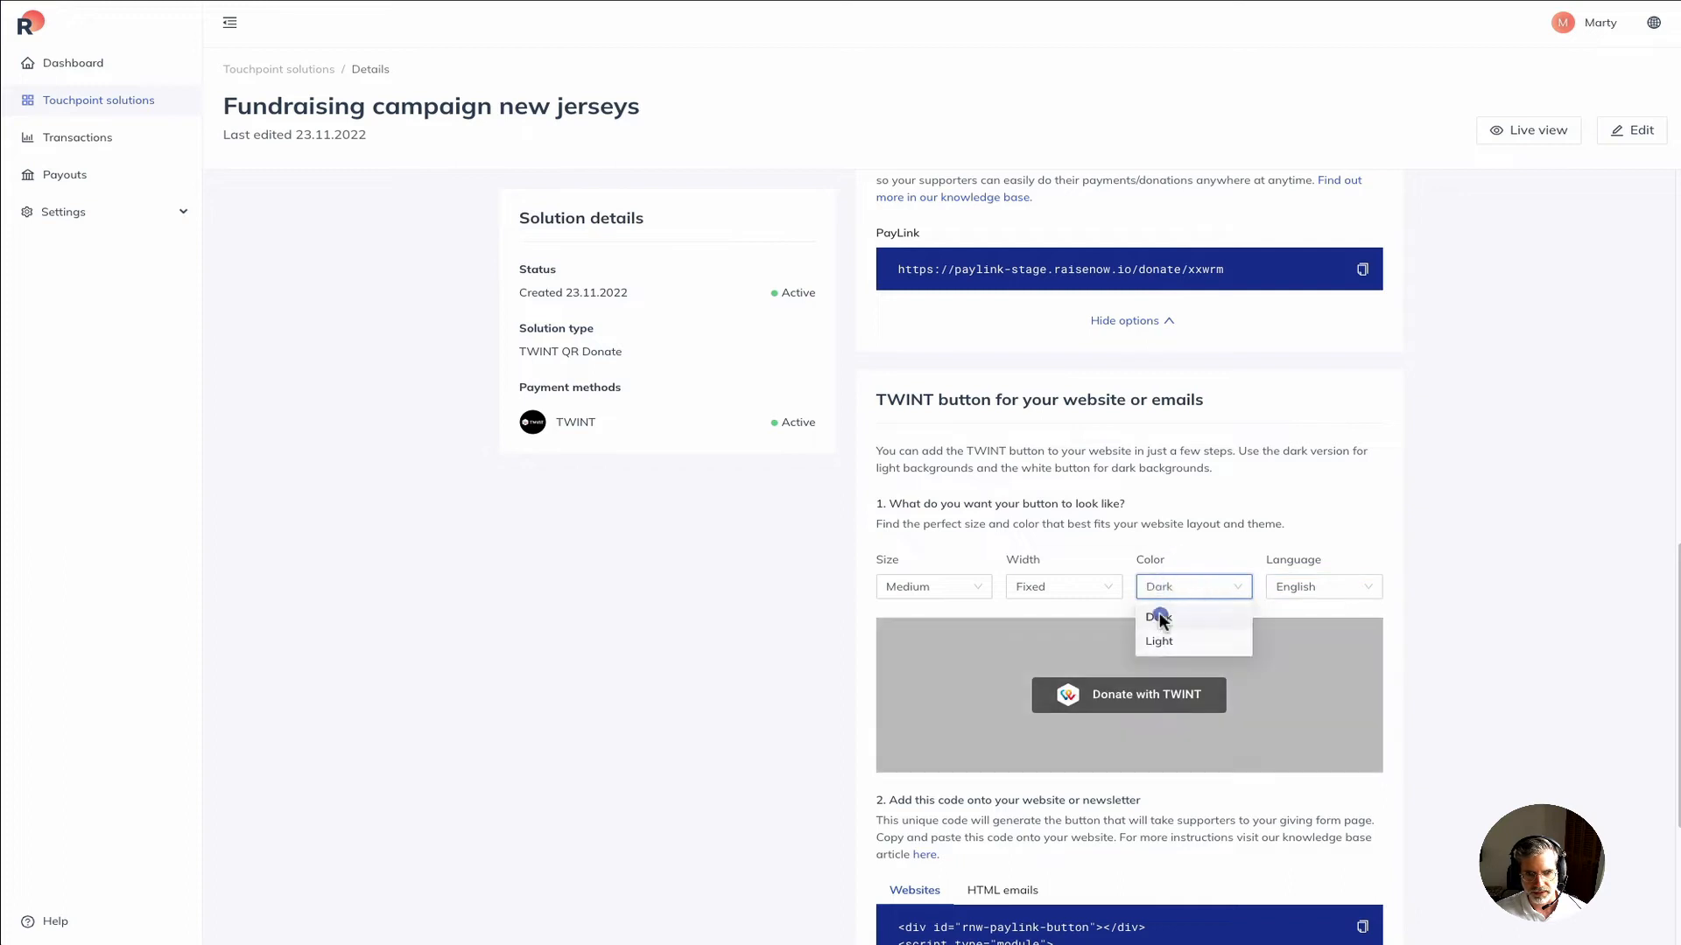
{"action": "left_click", "coordinate": [921, 588]}
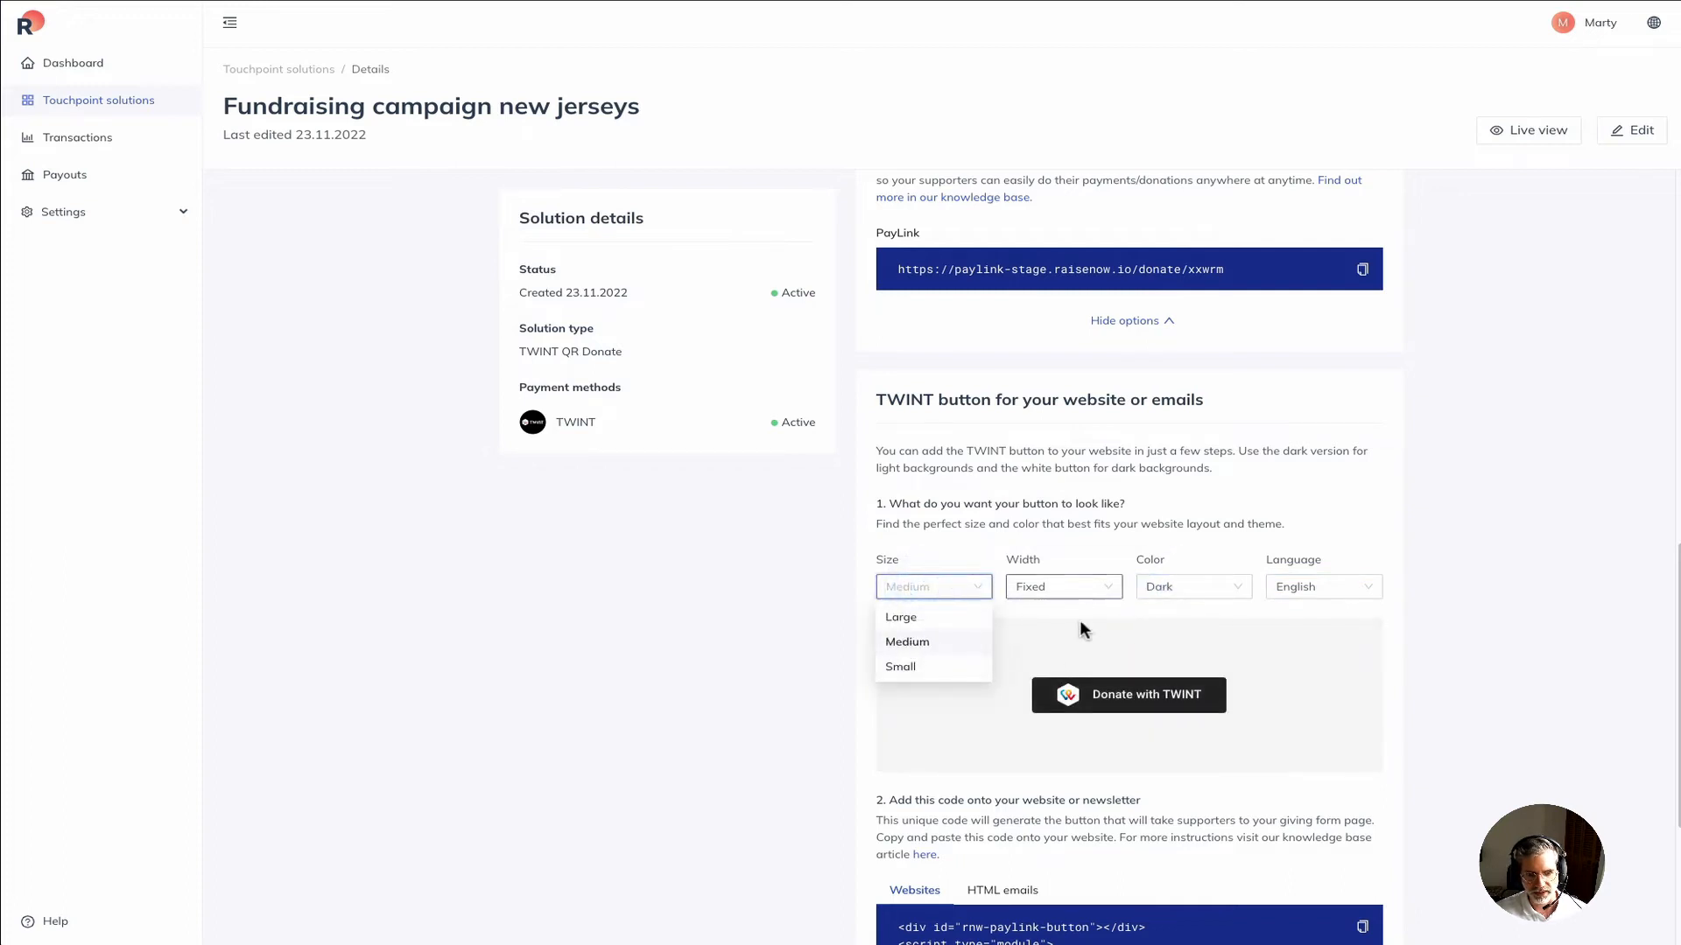
{"action": "left_click", "coordinate": [1107, 548]}
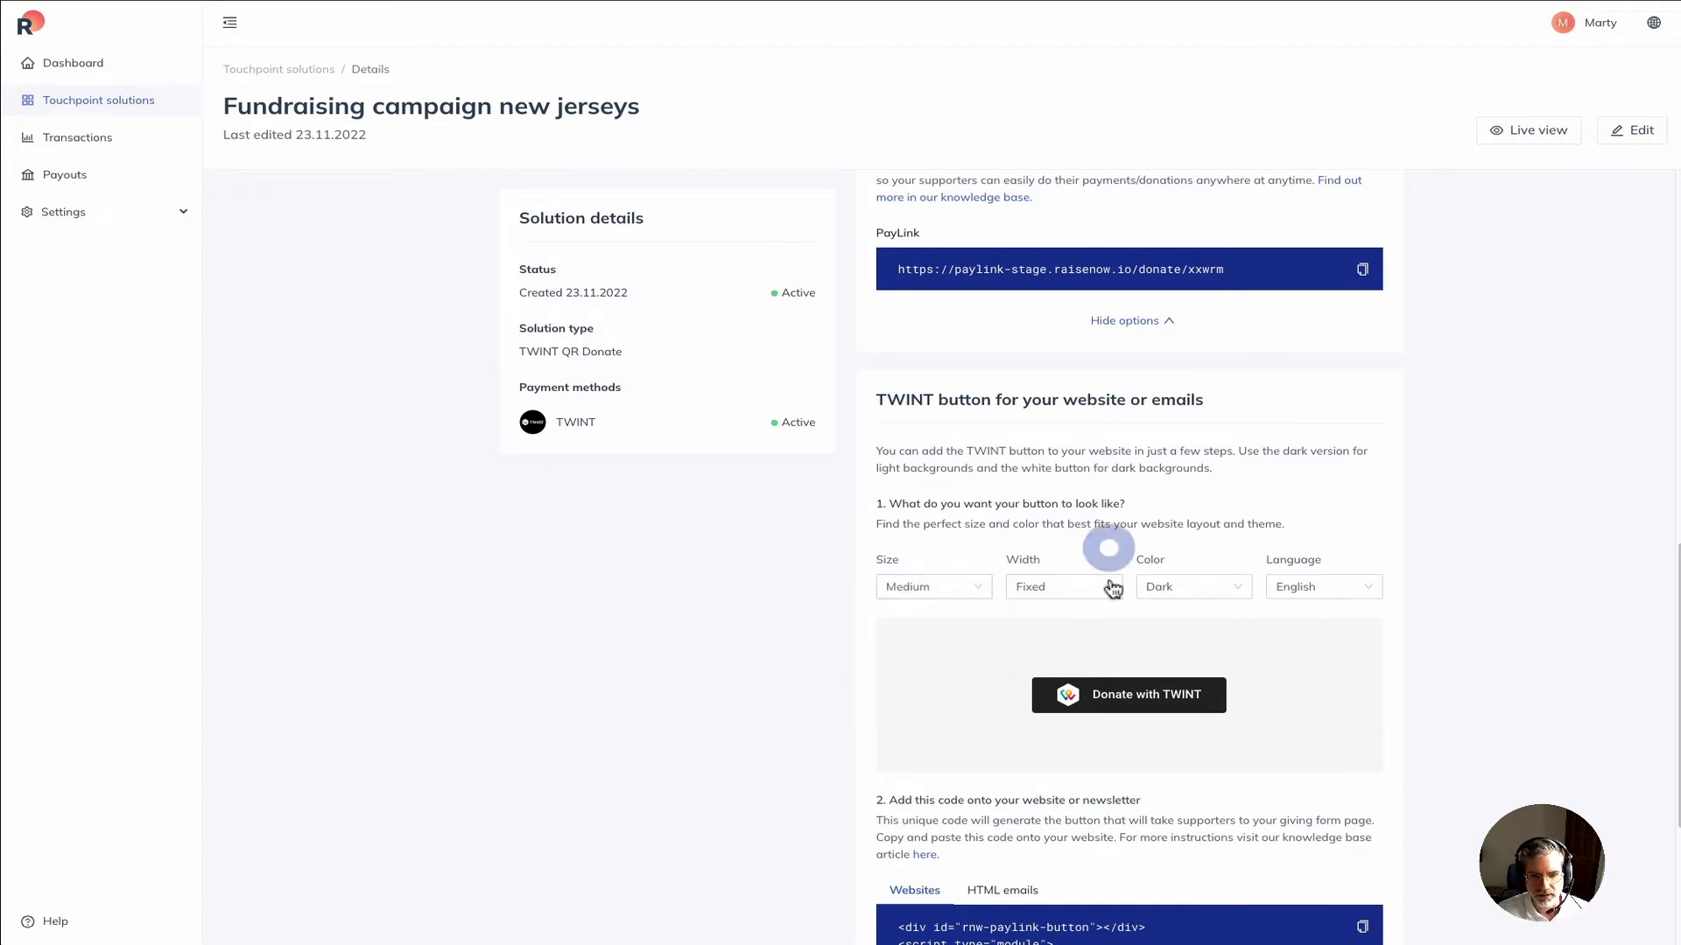
Step: Copy the TWINT button's embed code for HTML emails
{"action": "scroll", "coordinate": [1109, 578], "scroll_direction": "down", "scroll_amount": 1}
{"action": "scroll", "coordinate": [1054, 659], "scroll_direction": "down", "scroll_amount": 1}
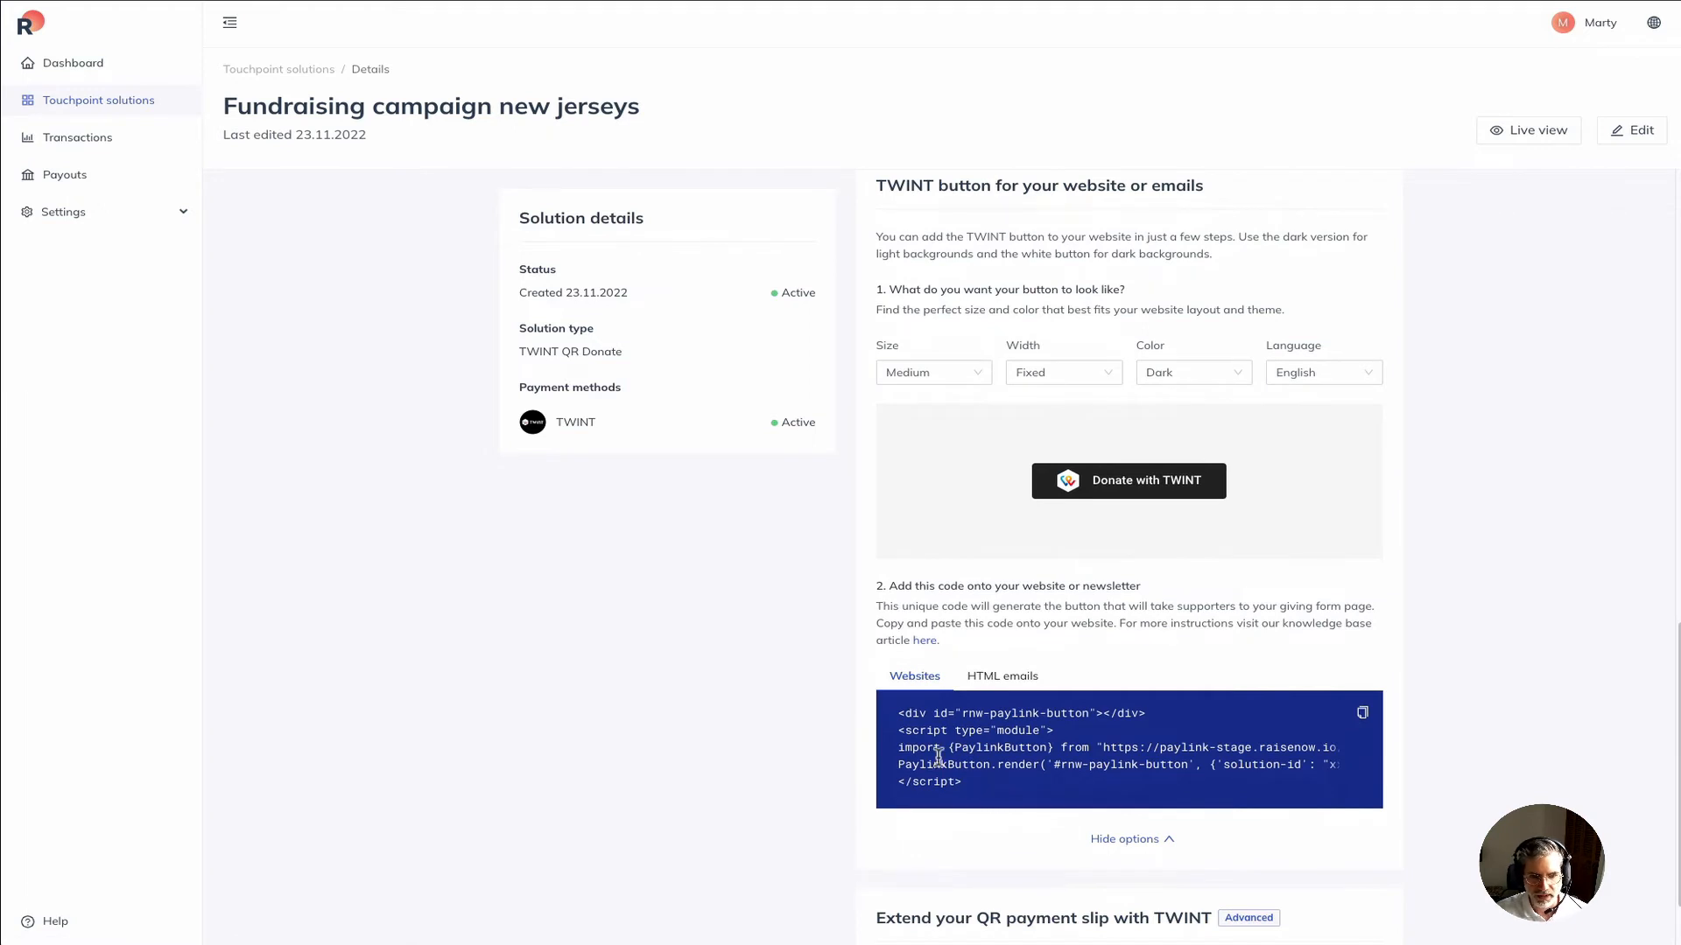
{"action": "left_click", "coordinate": [1011, 681]}
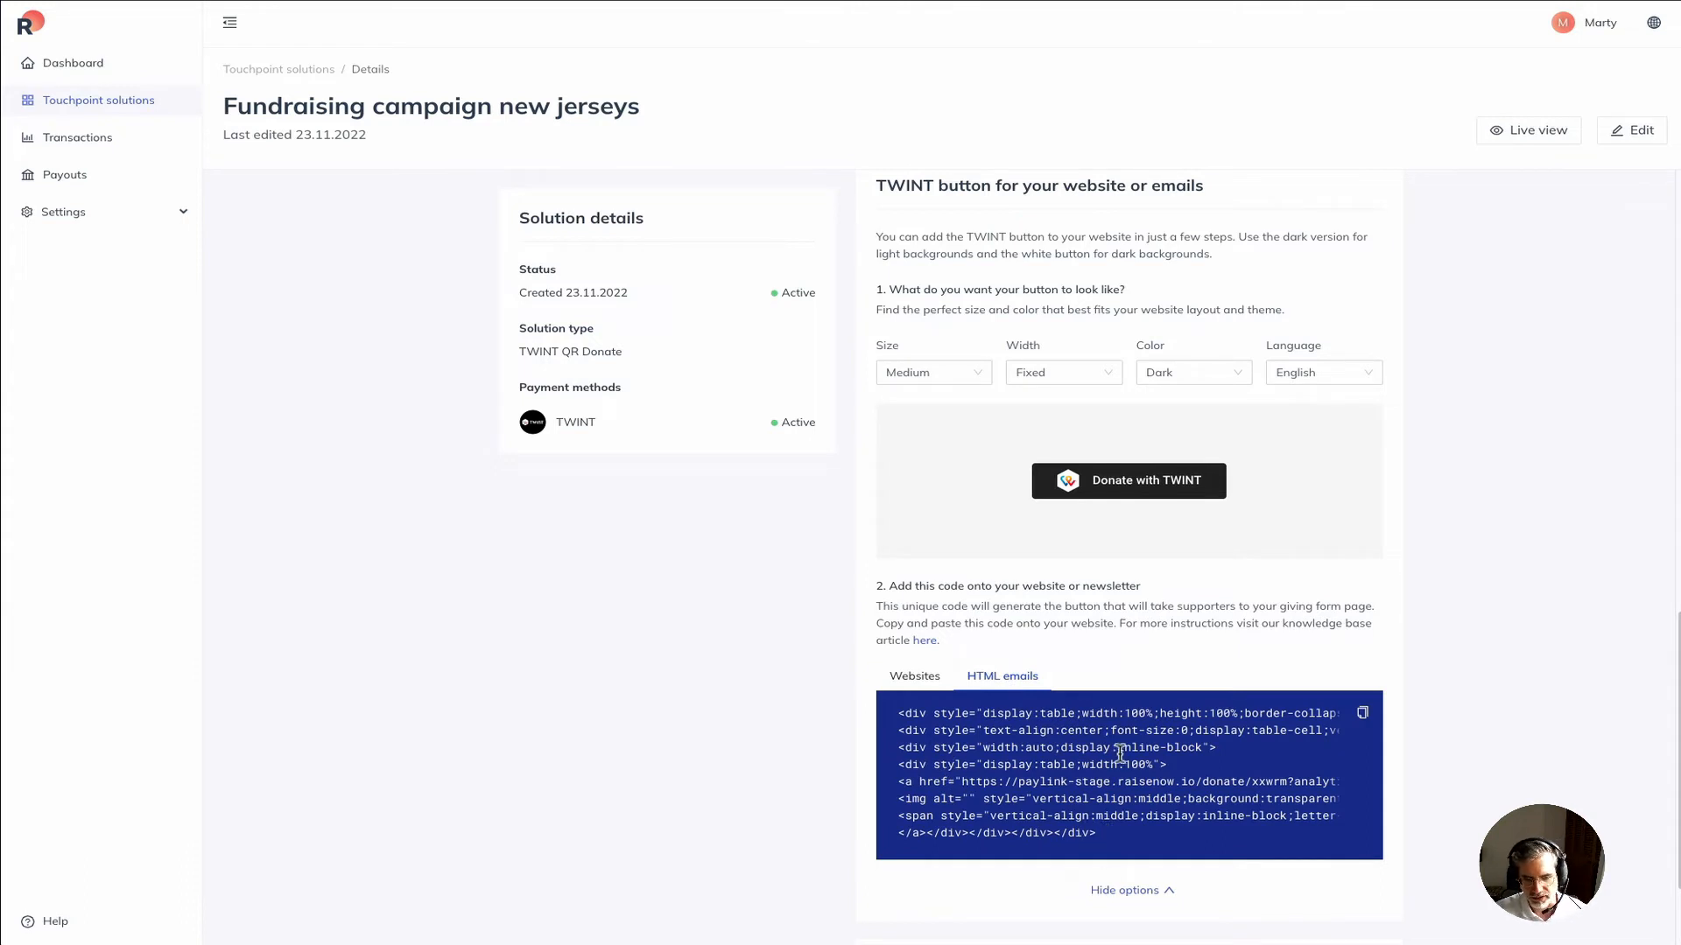
{"action": "left_click", "coordinate": [1363, 714]}
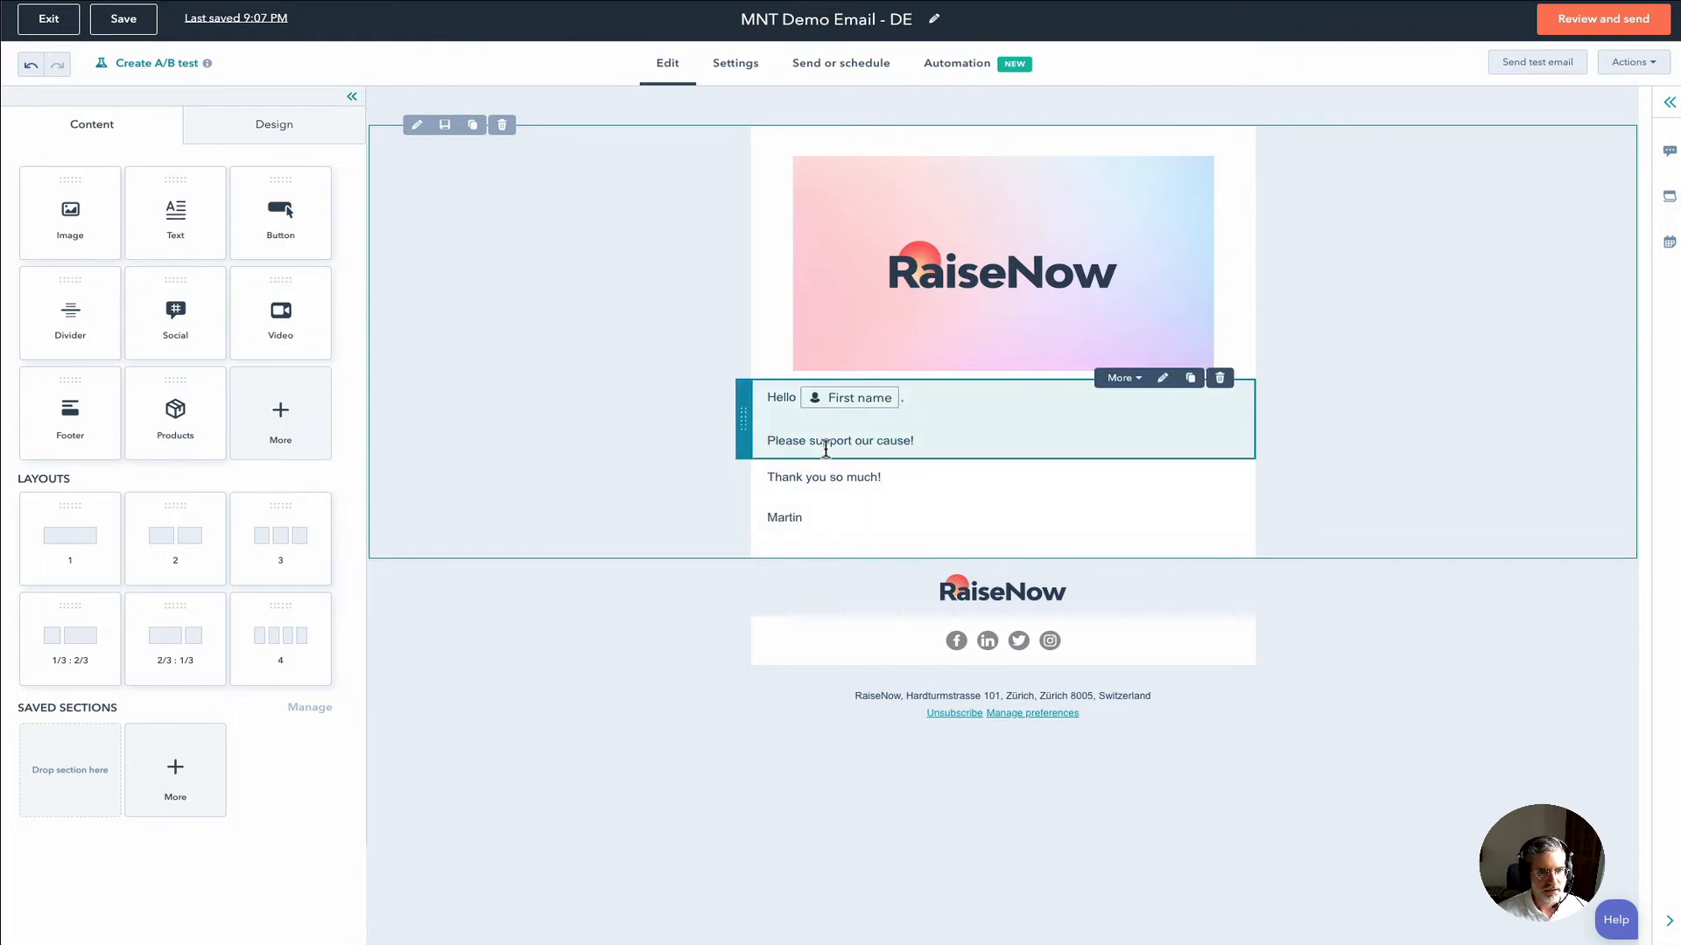
Step: In the MNT Demo Email - DE, insert an HTML module below "Please support our cause!" and replace its placeholder with the copied button code
{"action": "left_click", "coordinate": [280, 421]}
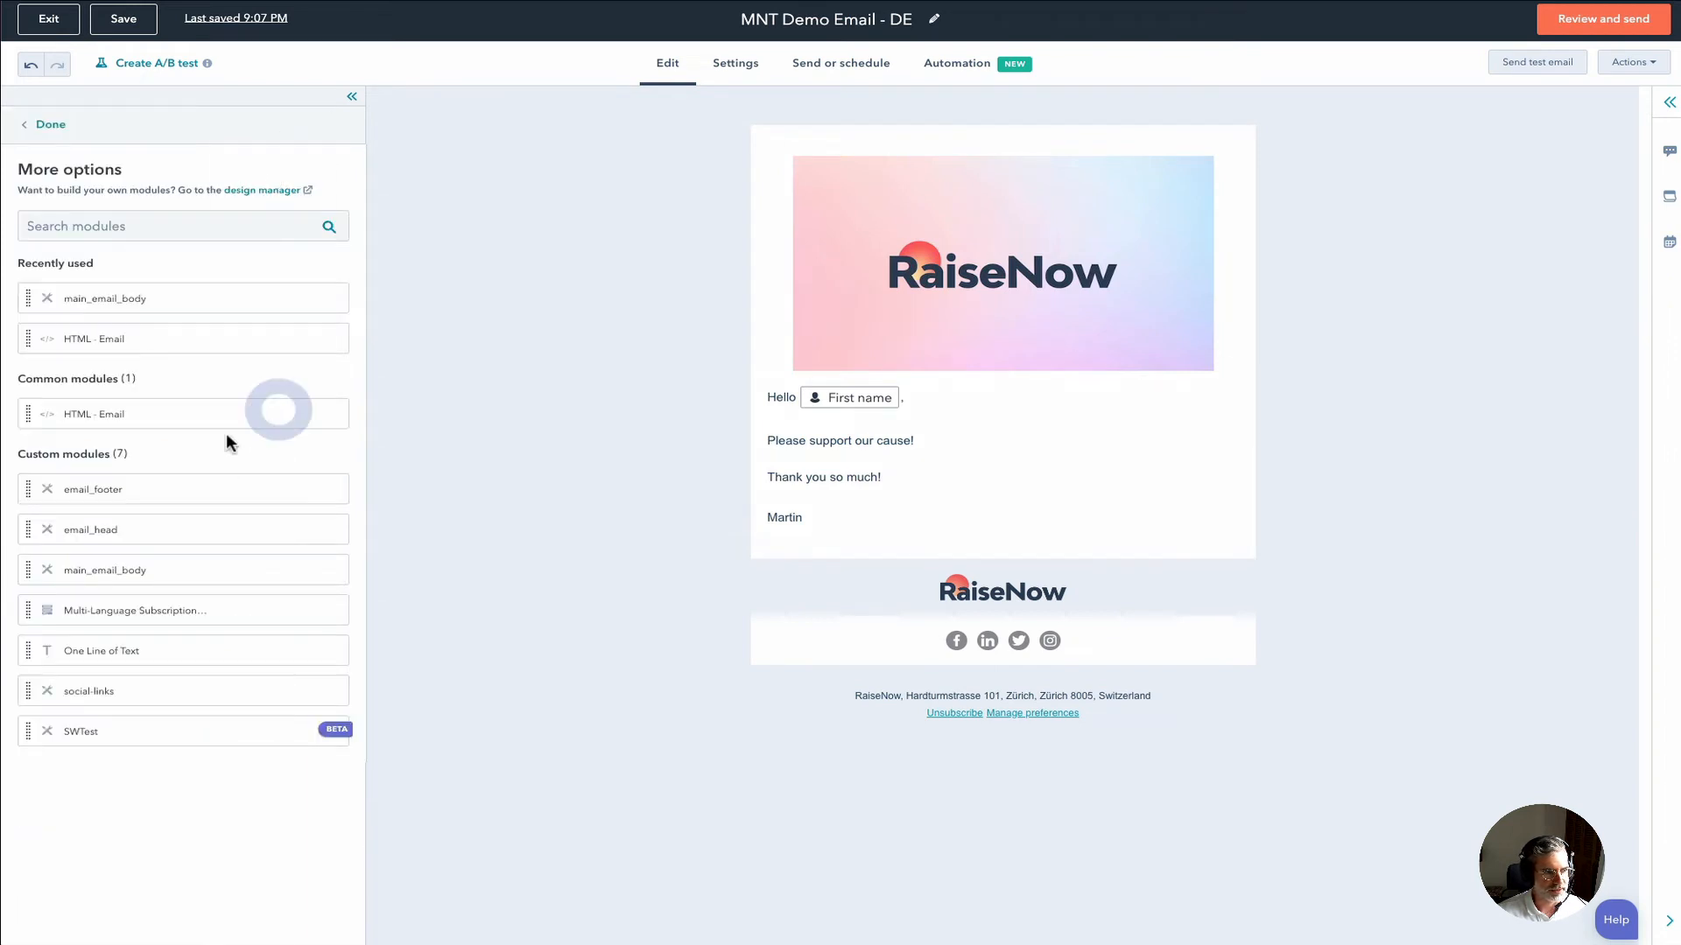
{"action": "left_click_drag", "start_coordinate": [162, 339], "coordinate": [959, 449]}
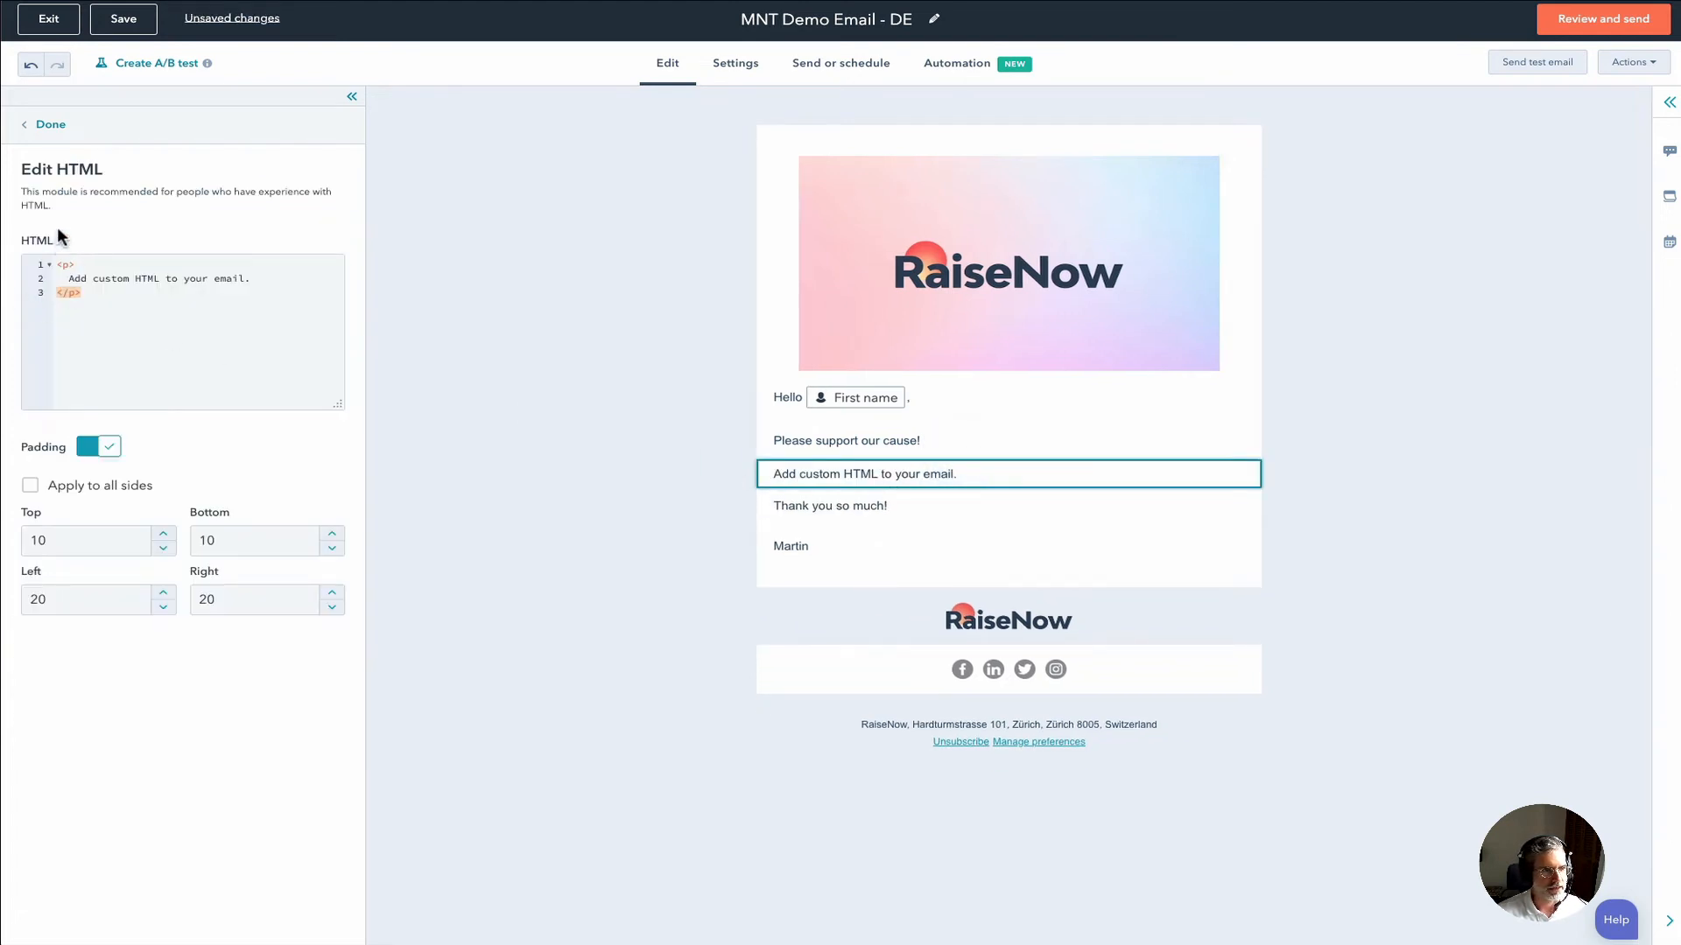
{"action": "triple_click", "coordinate": [108, 280]}
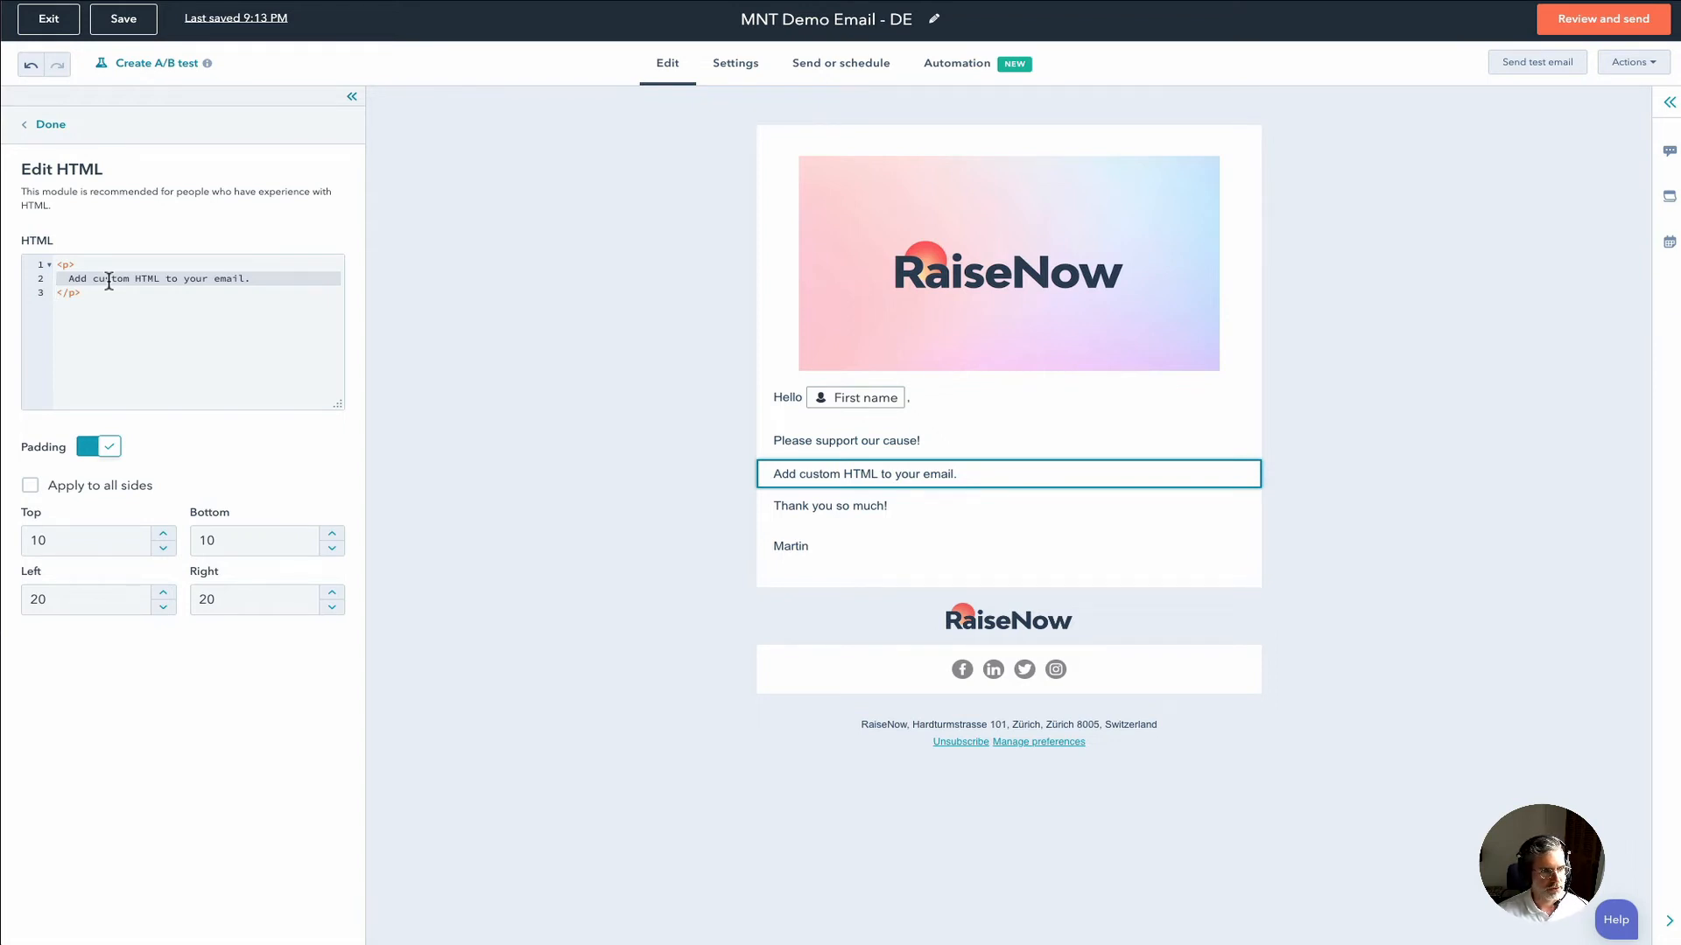
{"action": "key", "text": "ctrl+v"}
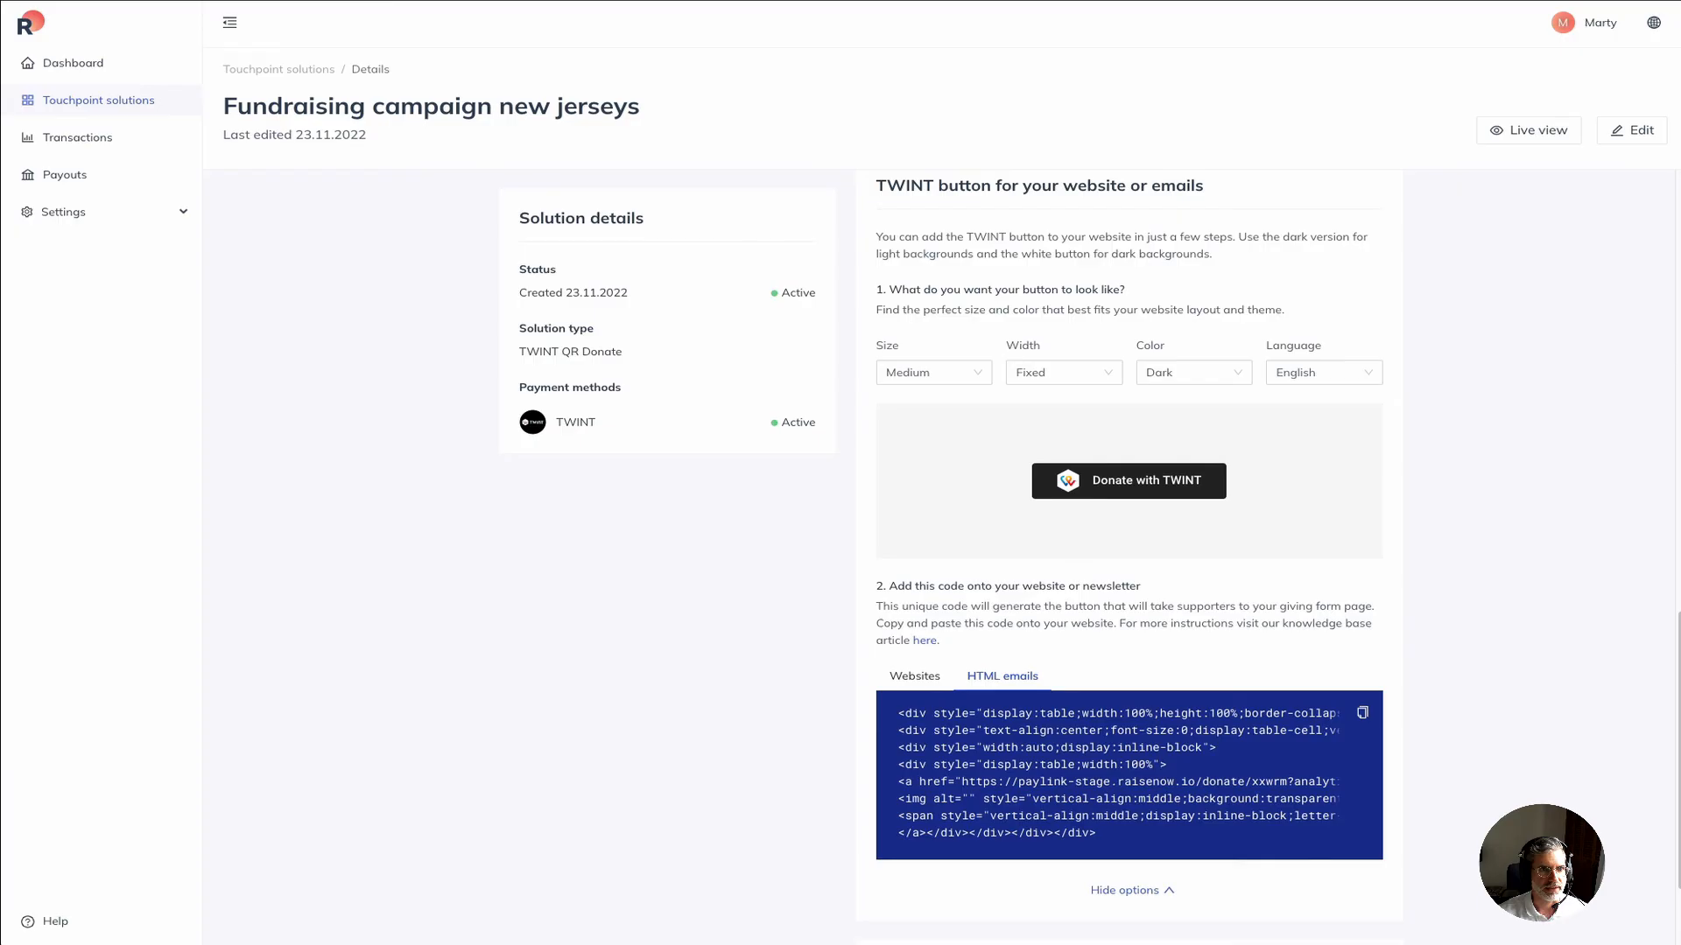
Step: Show the TWINT button's embed code for websites and switch to Gmail to view the preview email
{"action": "left_click", "coordinate": [915, 677]}
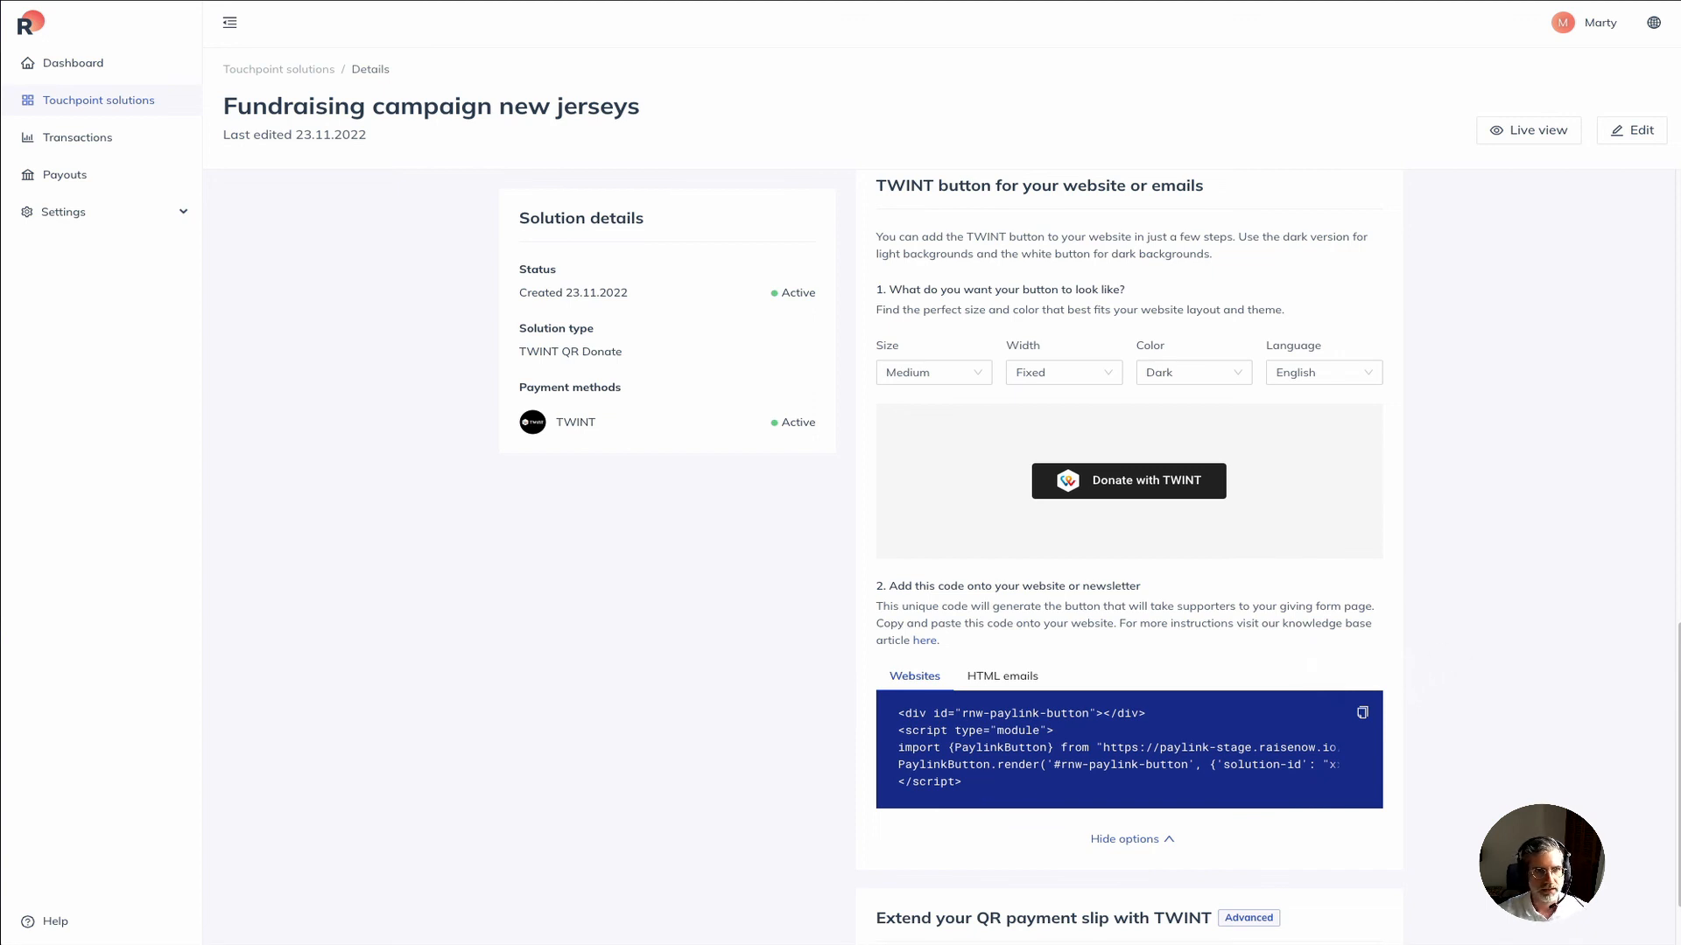
{"action": "key", "text": "ctrl+Tab"}
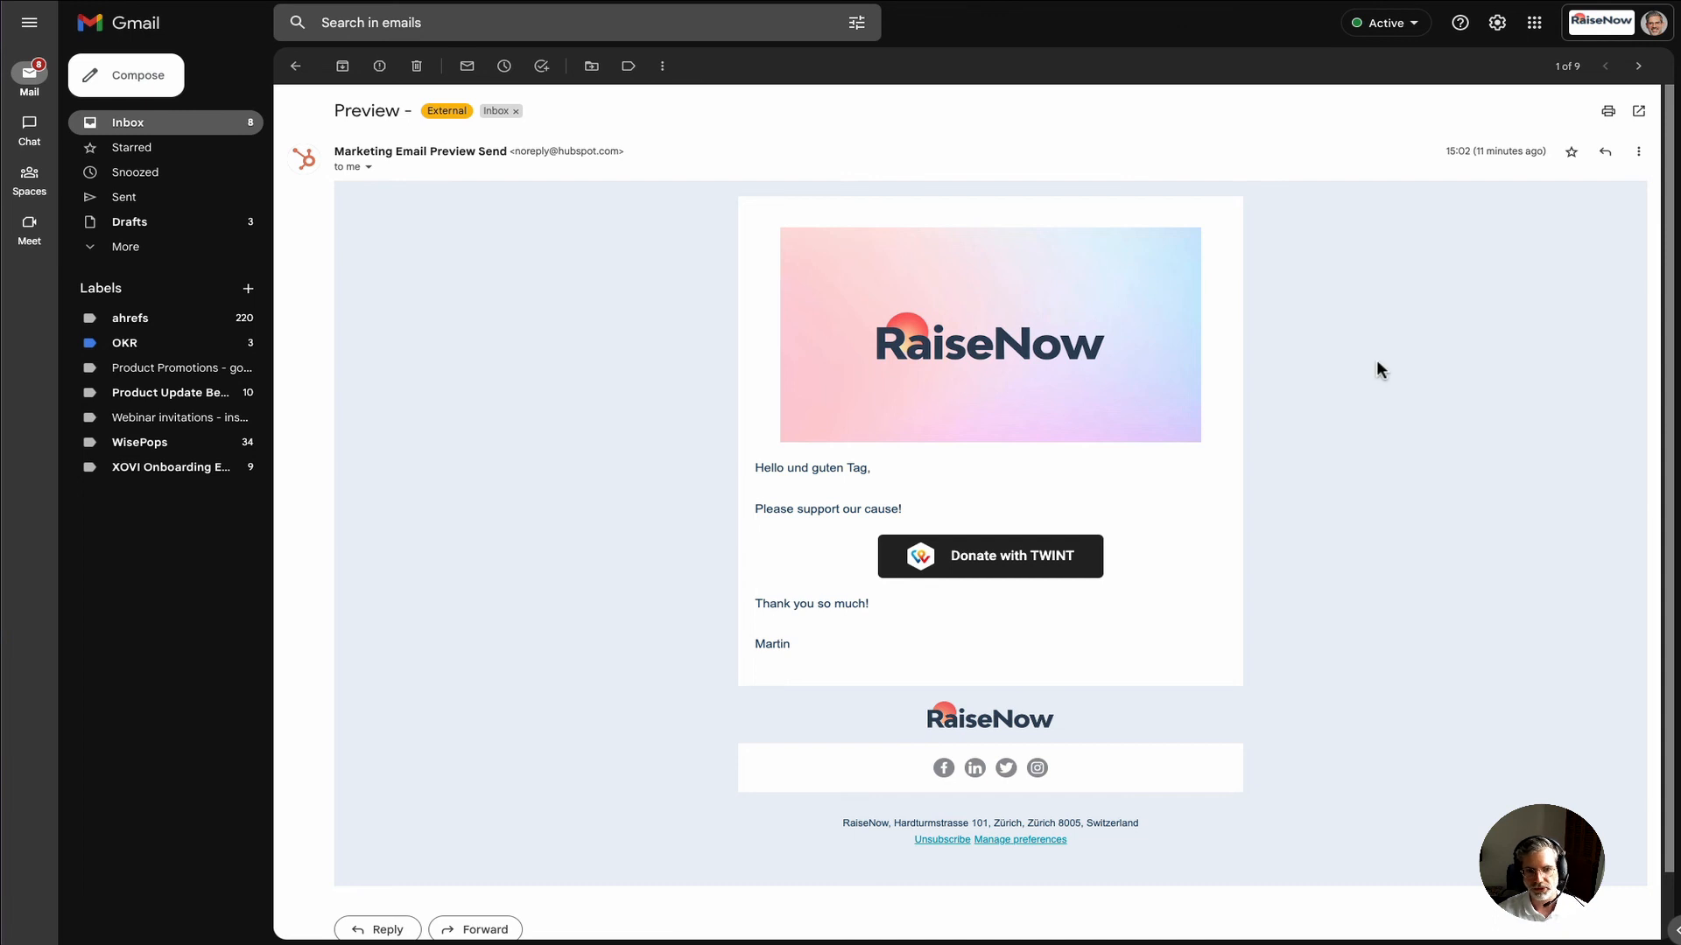